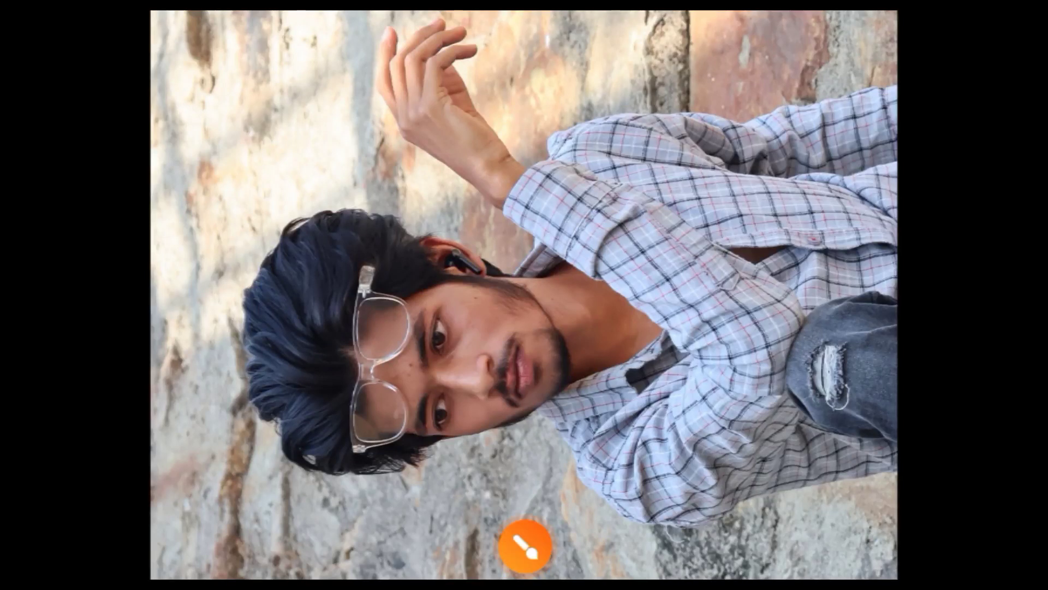
- Circle the man's head on the stone-wall portrait to highlight the subject
mouse_move(137, 319)
mouse_down()
mouse_move(437, 510)
mouse_move(129, 328)
mouse_move(578, 263)
mouse_up()
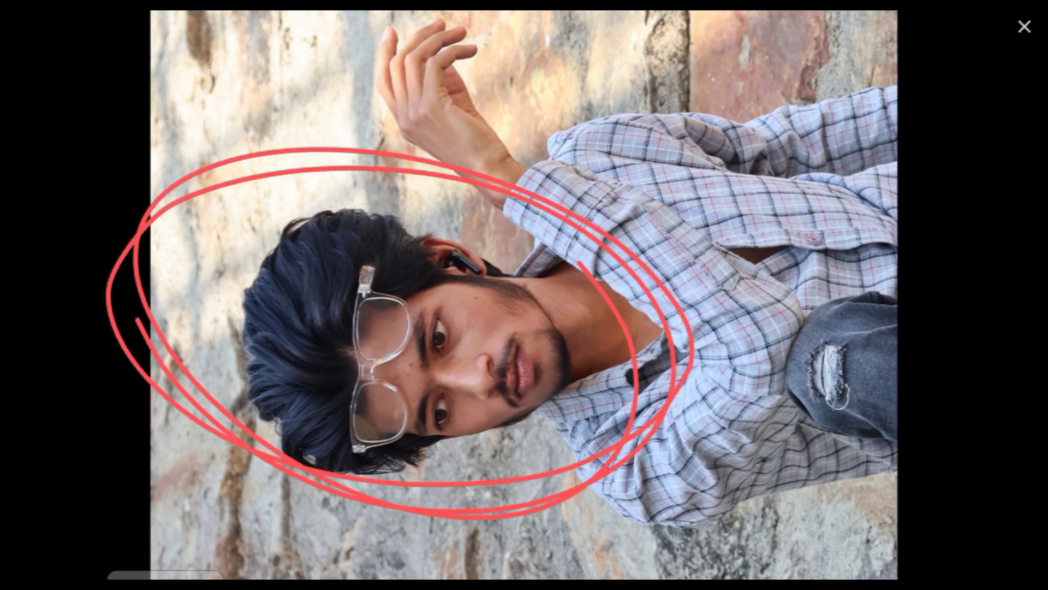
key(Escape)
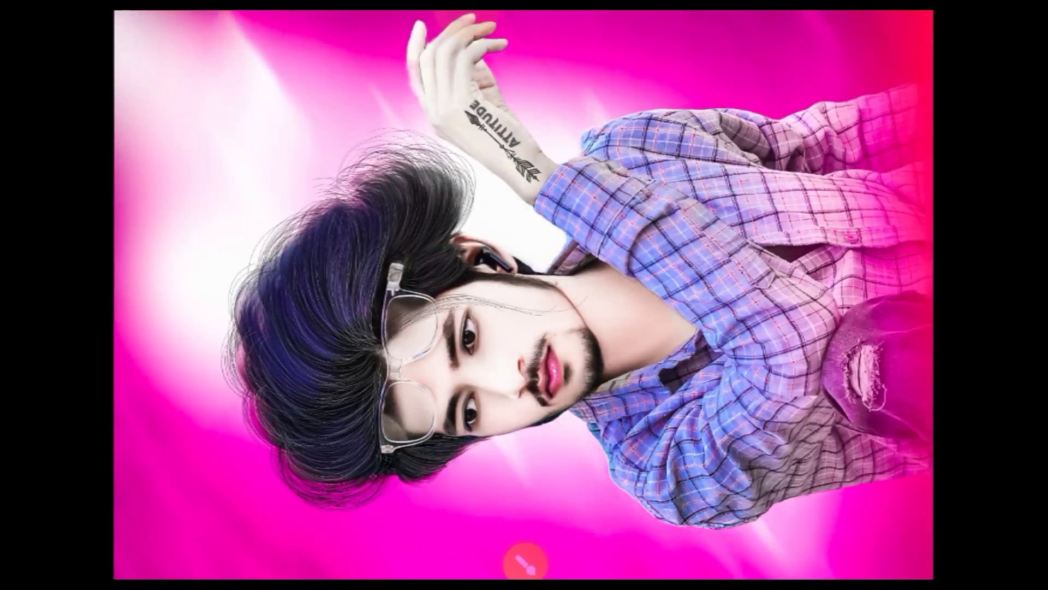
mouse_move(154, 259)
mouse_down()
mouse_move(813, 270)
mouse_move(612, 492)
mouse_move(128, 164)
mouse_move(117, 257)
mouse_up()
mouse_move(218, 494)
mouse_down()
mouse_move(759, 188)
mouse_move(731, 399)
mouse_up()
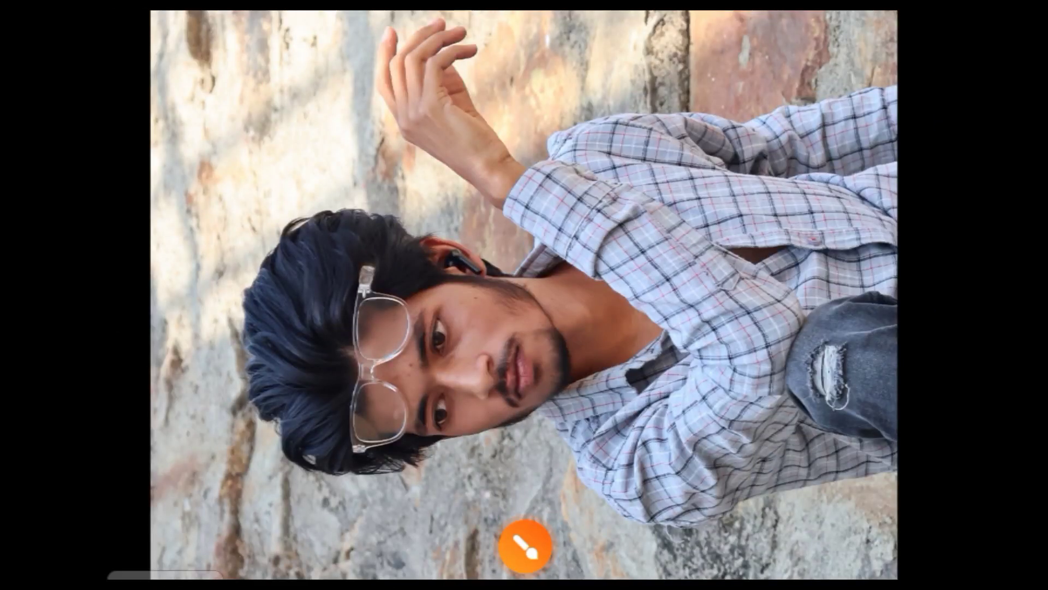
drag(138, 282, 125, 327)
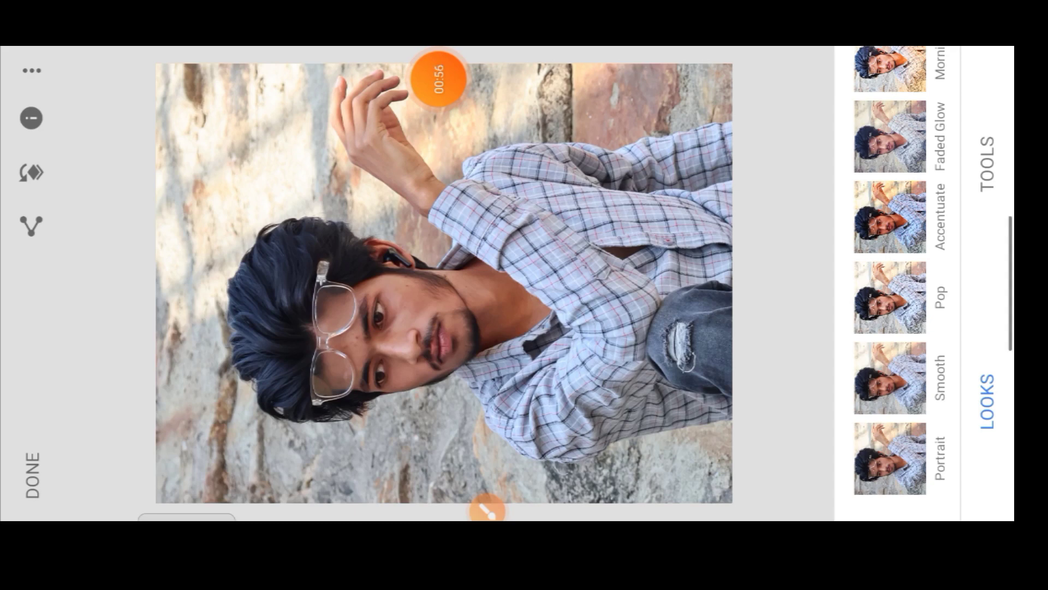
- Apply Tune Image with Contrast +30, Saturation +42, Ambiance +26, Highlights -34, Shadows +40
click(987, 164)
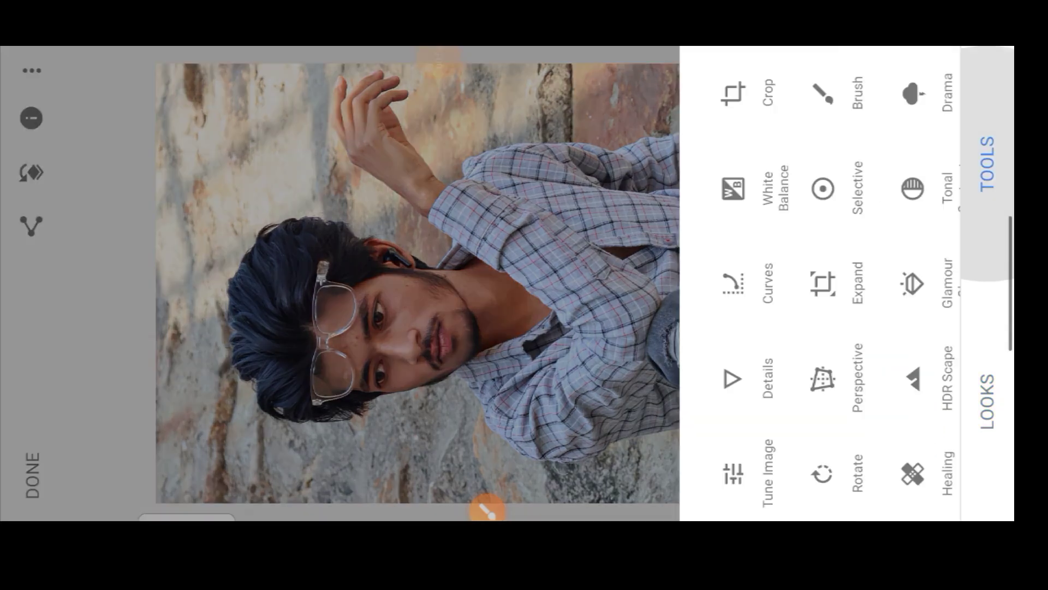
click(339, 470)
mouse_move(437, 284)
mouse_down()
mouse_move(481, 284)
mouse_move(448, 284)
mouse_move(480, 262)
mouse_up()
mouse_move(480, 339)
mouse_down()
mouse_move(480, 300)
mouse_move(454, 300)
mouse_up()
mouse_move(481, 338)
mouse_down()
mouse_move(480, 284)
mouse_move(525, 295)
mouse_up()
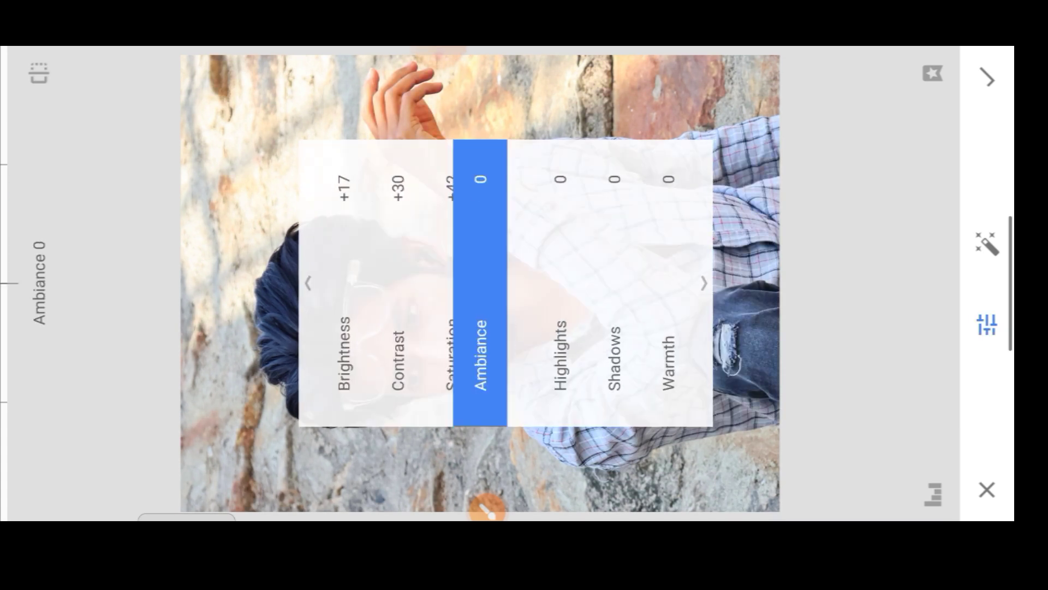
mouse_move(481, 339)
mouse_down()
mouse_move(481, 289)
mouse_move(535, 295)
mouse_up()
mouse_move(480, 273)
mouse_down()
mouse_move(480, 317)
mouse_move(530, 294)
mouse_up()
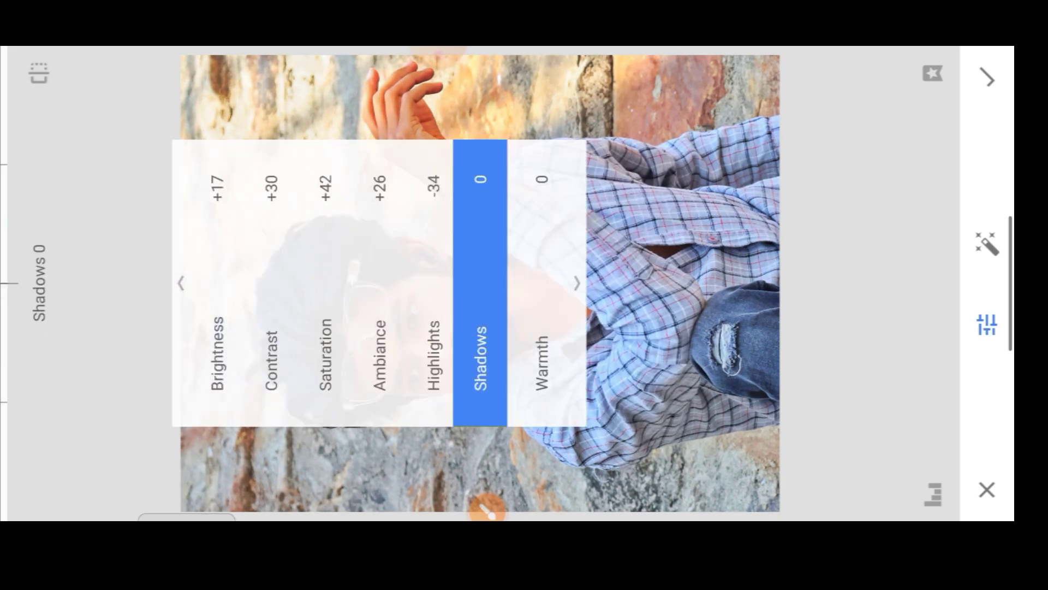
drag(480, 338, 481, 290)
click(987, 78)
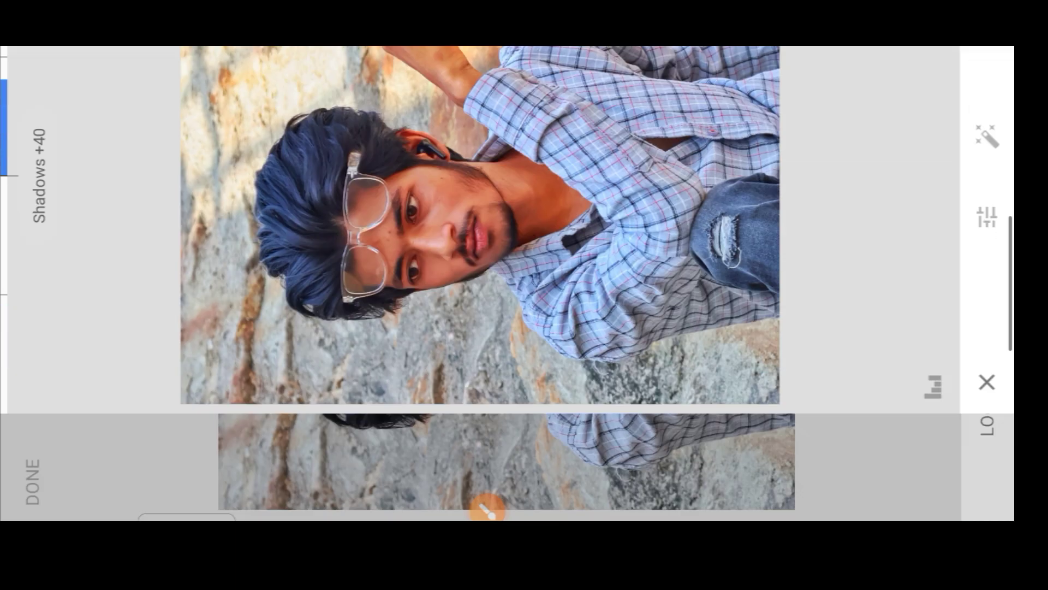
- Save a copy of the tuned photo and dismiss the share options
click(32, 475)
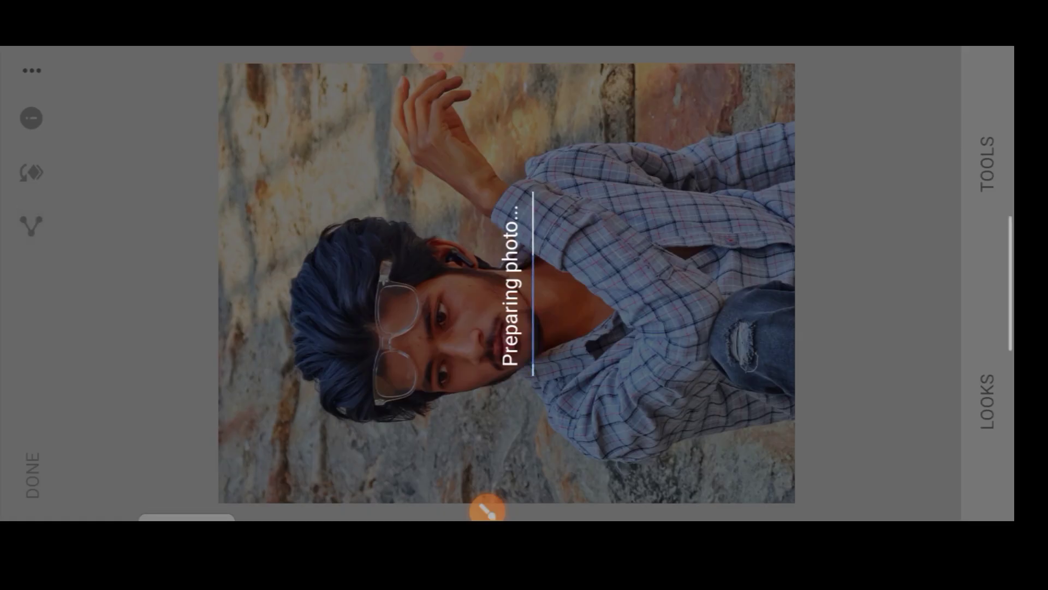
click(439, 78)
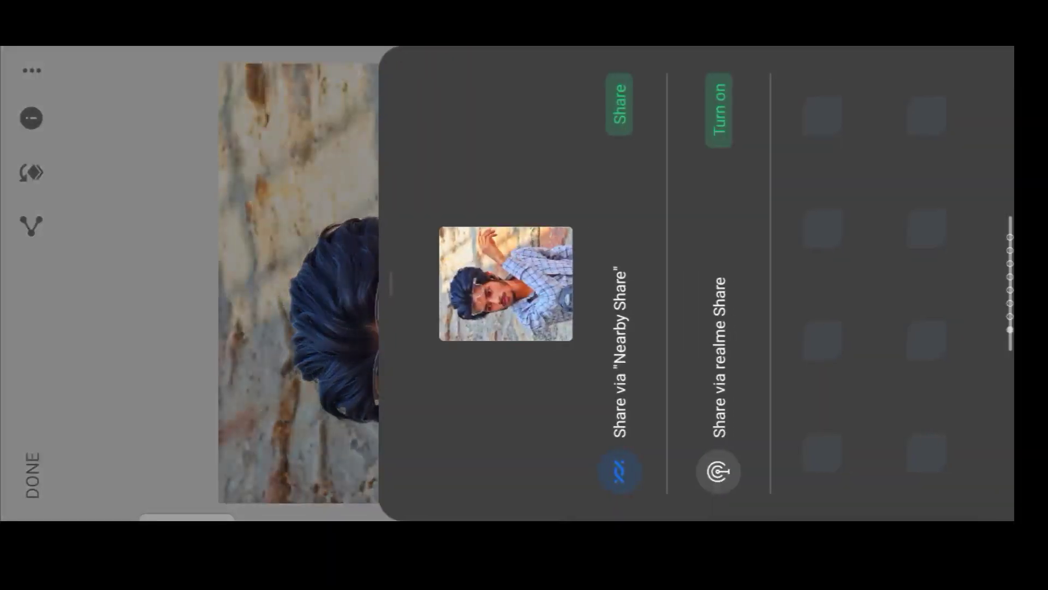
key(Escape)
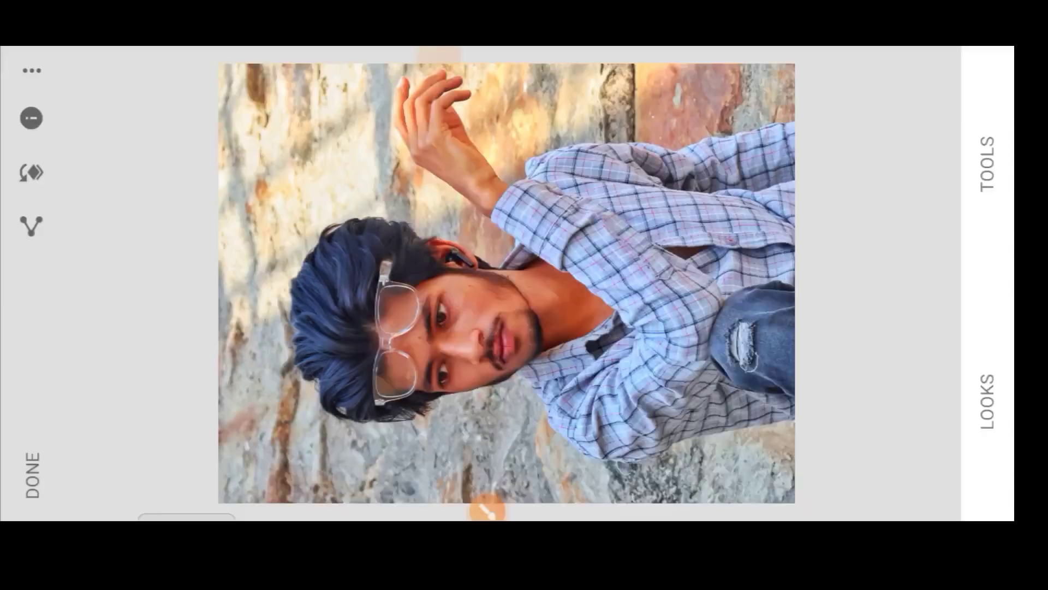
- Switch to Lightroom with the tuned portrait loaded for editing
click(440, 78)
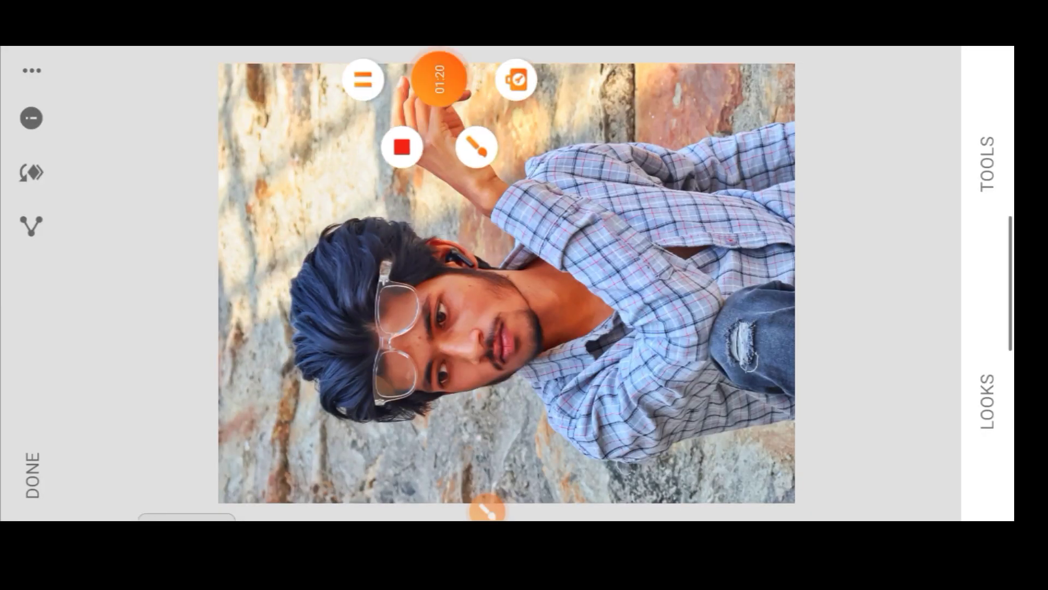
mouse_move(439, 78)
mouse_down()
mouse_move(383, 65)
mouse_move(137, 67)
mouse_up()
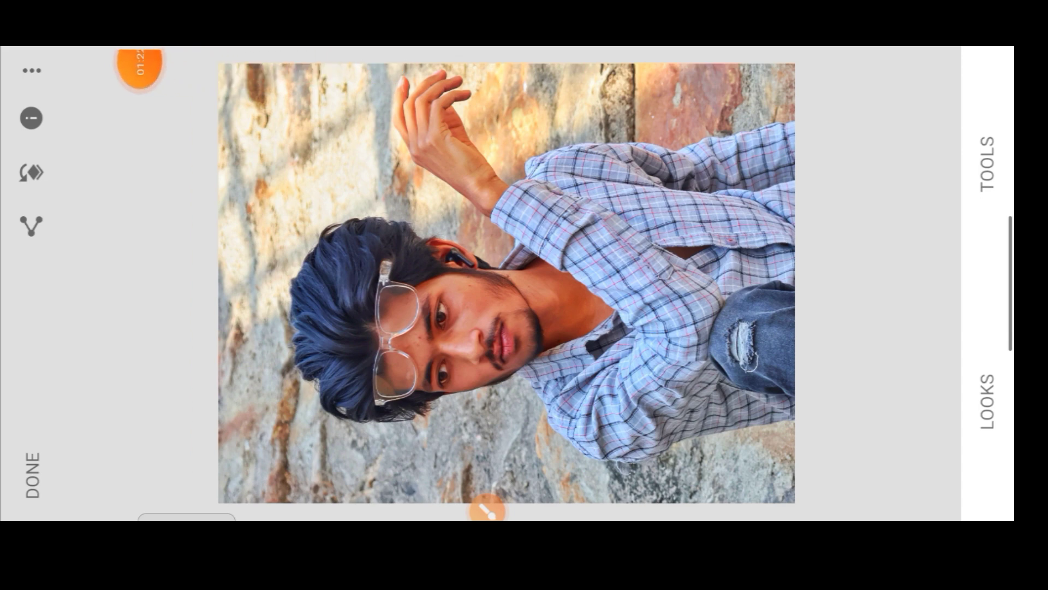
click(134, 65)
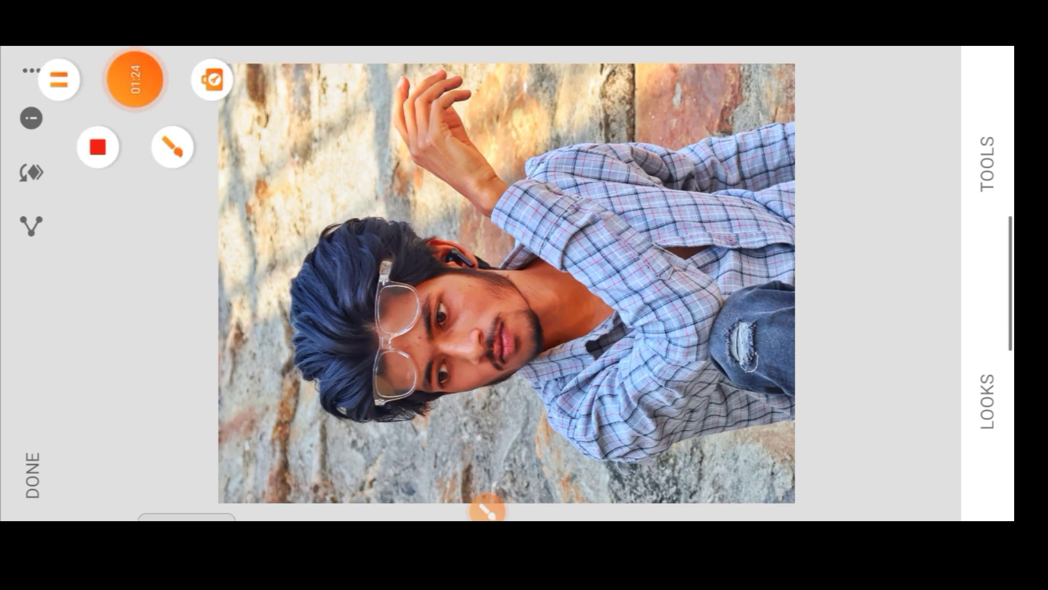
click(134, 80)
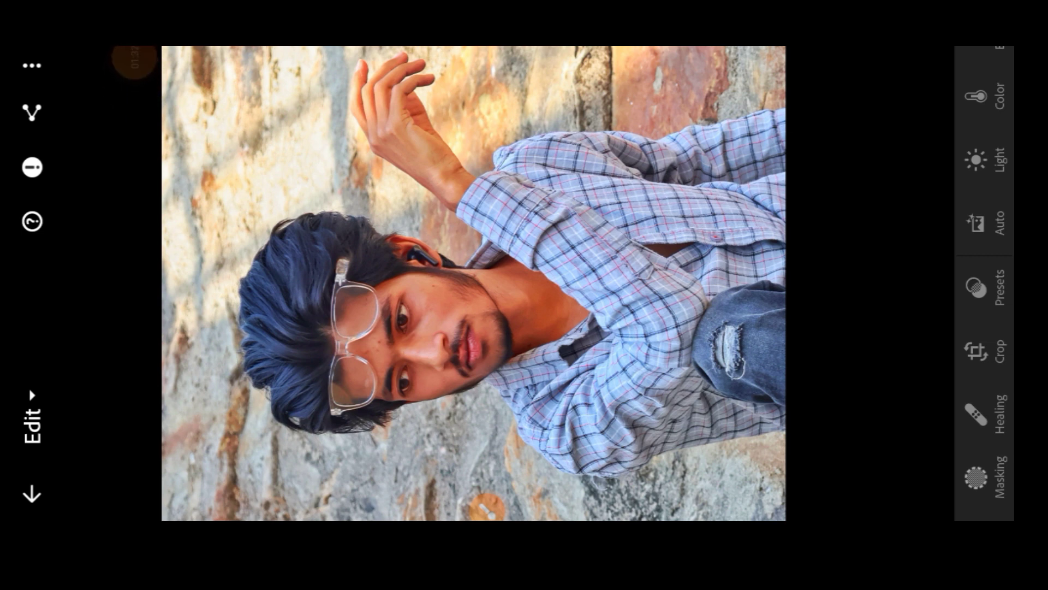
- In Color Mix, set Red saturation -39 and brighter, Orange saturation -54, luminance +98
click(976, 97)
click(709, 103)
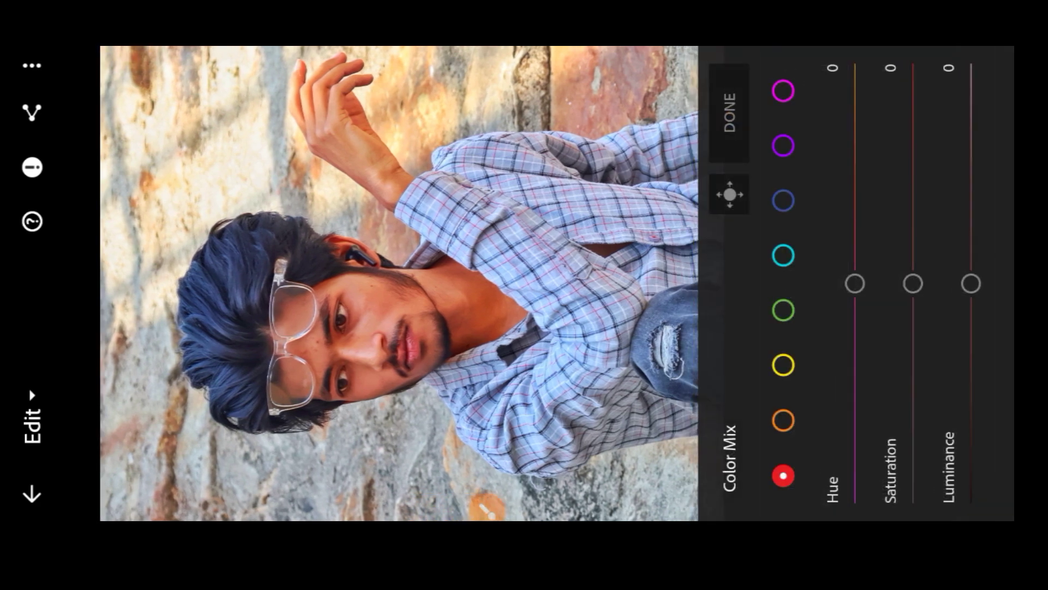
drag(913, 283, 912, 366)
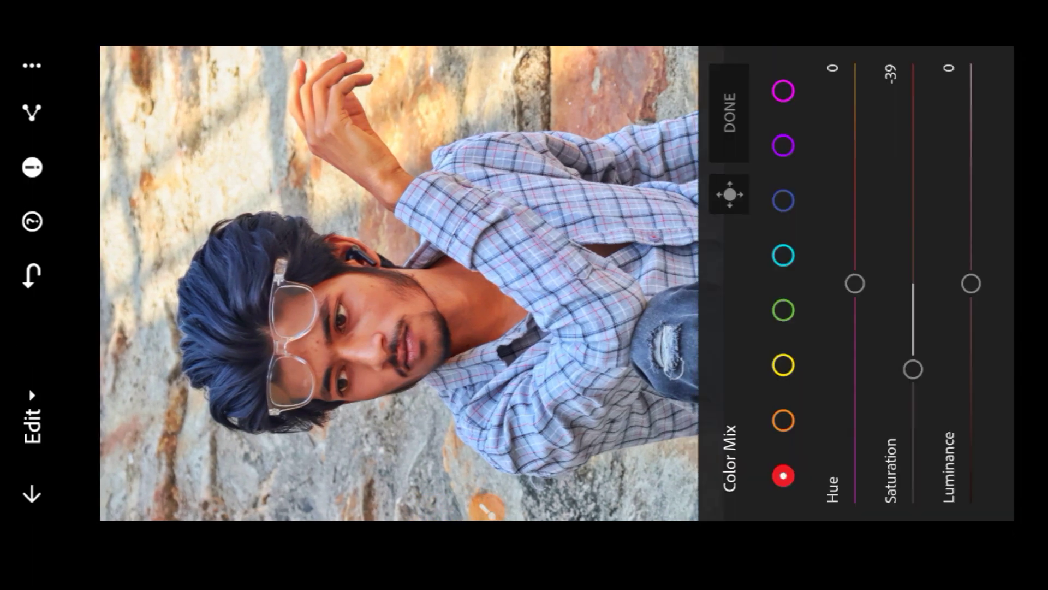
drag(971, 283, 970, 139)
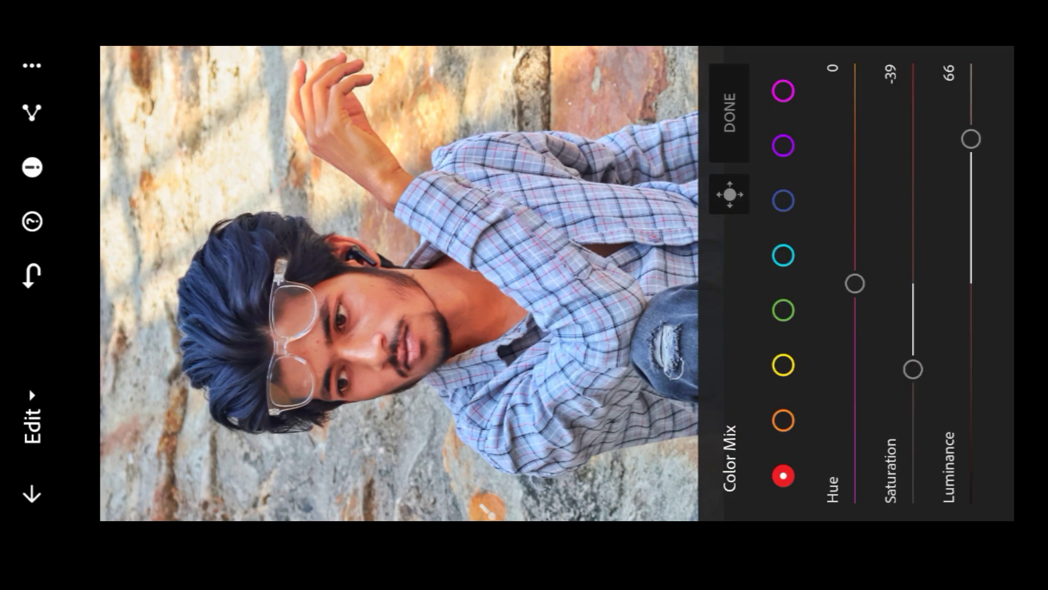
click(783, 420)
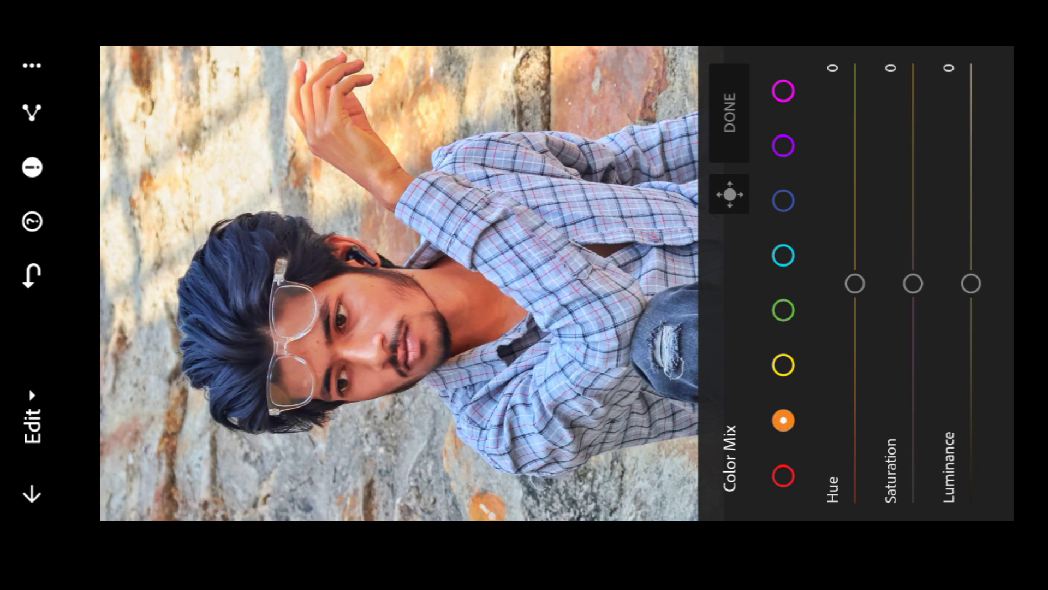
drag(913, 283, 913, 401)
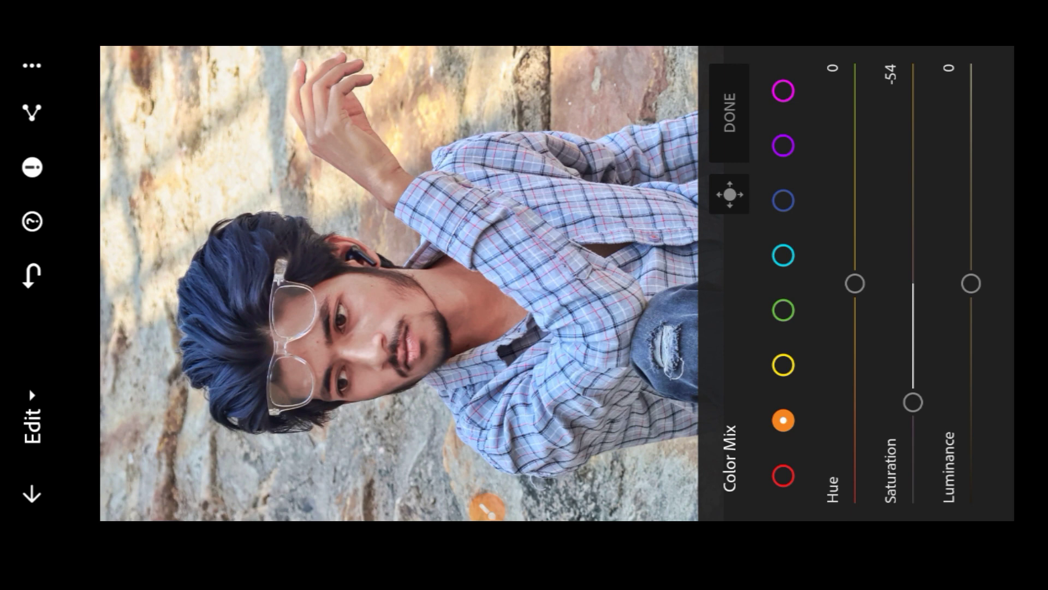
drag(971, 282, 971, 69)
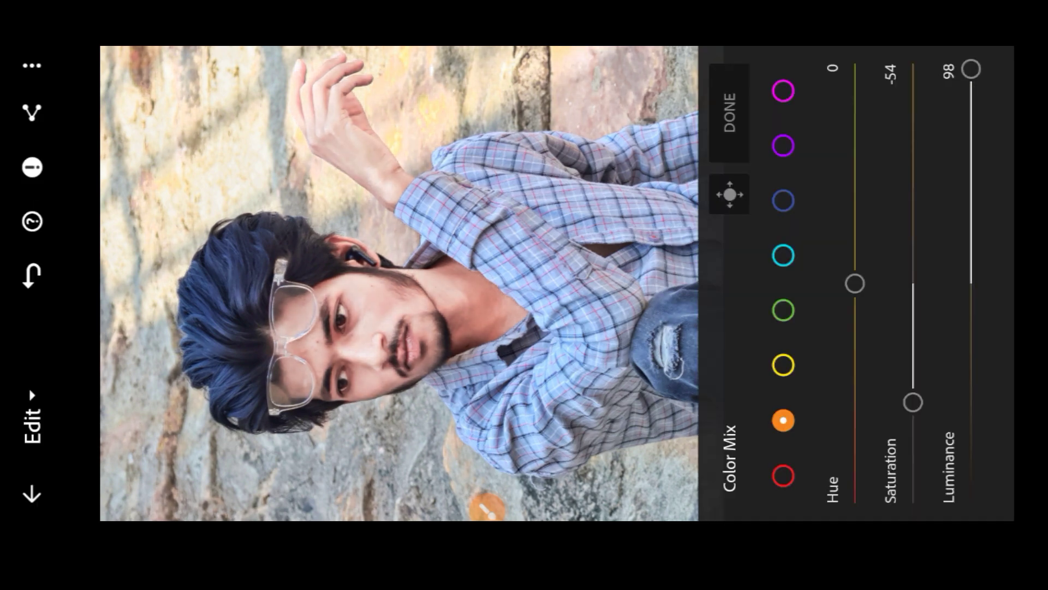
click(399, 282)
click(399, 283)
- Set Blue saturation to 56 and luminance to 25, then finish the colour mix
click(783, 200)
drag(912, 283, 913, 160)
mouse_move(970, 283)
mouse_down()
mouse_move(971, 351)
mouse_move(971, 176)
mouse_move(971, 228)
mouse_up()
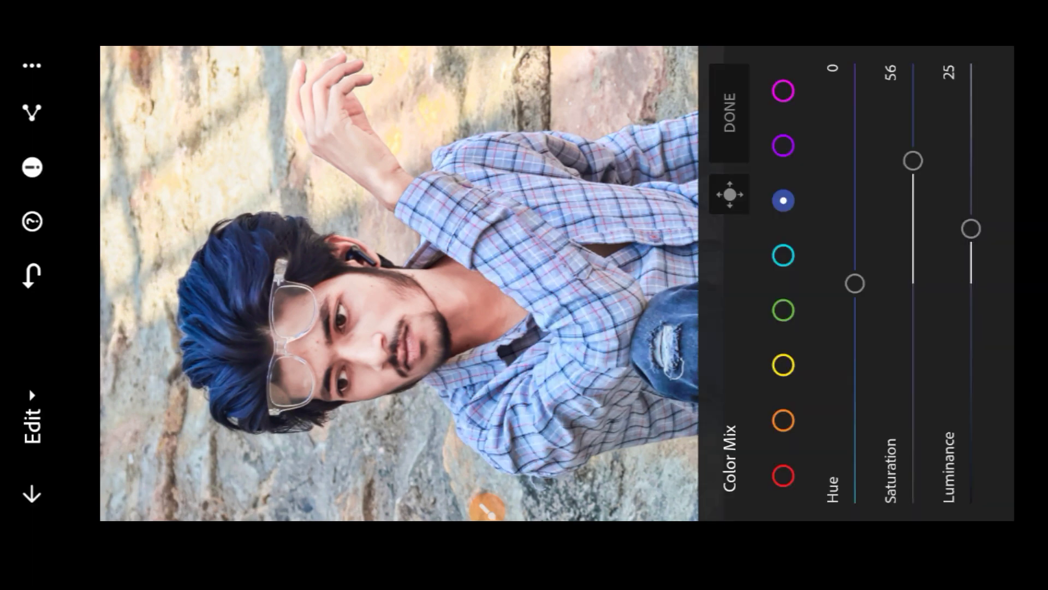
click(735, 71)
click(982, 160)
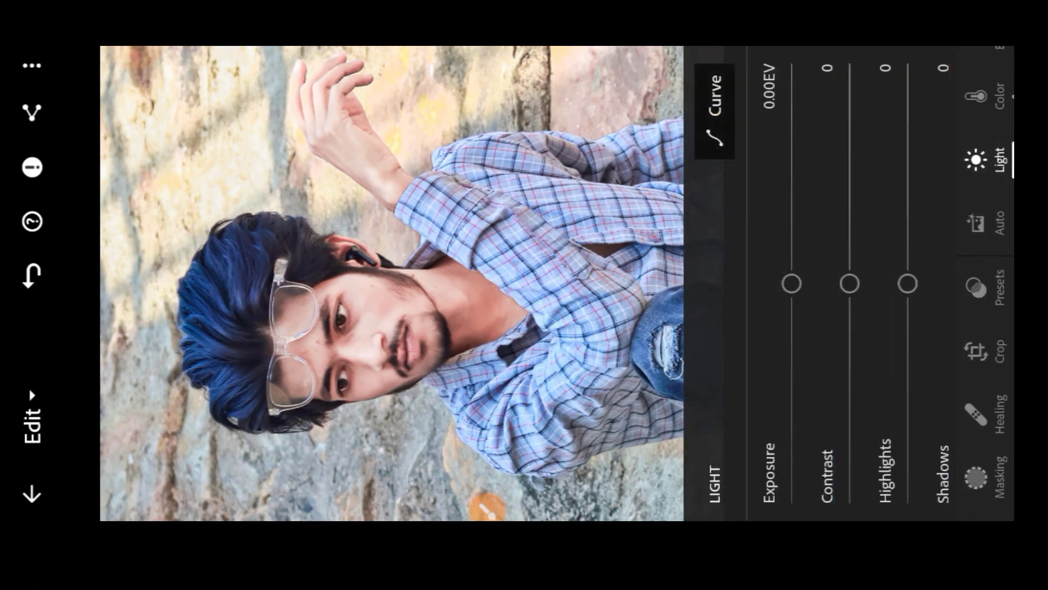
- In Light, raise contrast slightly and lift Shadows to 36
mouse_move(850, 284)
mouse_down()
mouse_move(850, 267)
mouse_move(850, 330)
mouse_up()
scroll(847, 273, down, 1)
scroll(846, 273, down, 1)
drag(848, 283, 847, 206)
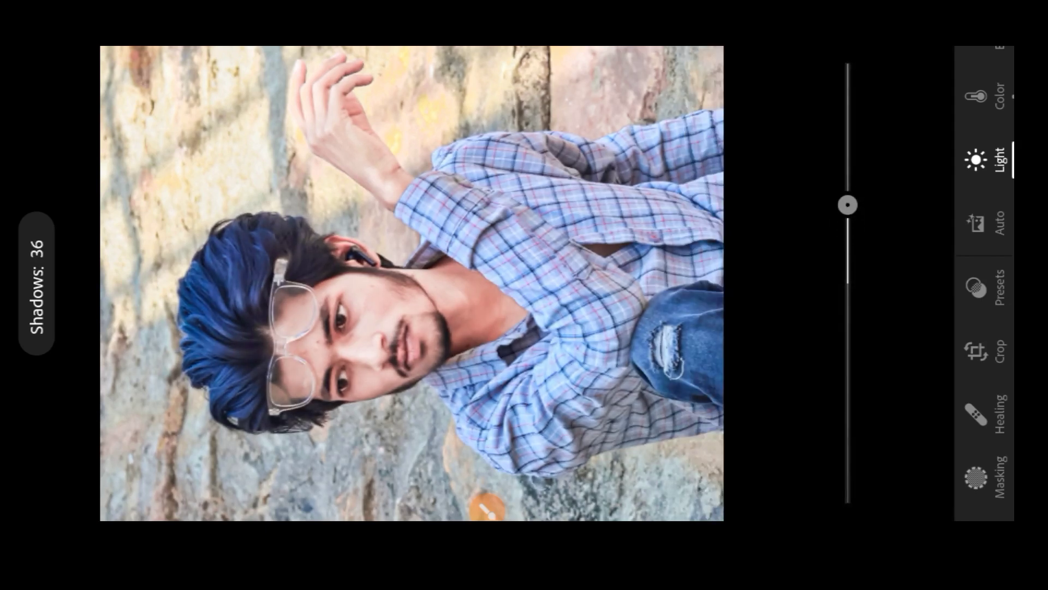
scroll(982, 273, up, 2)
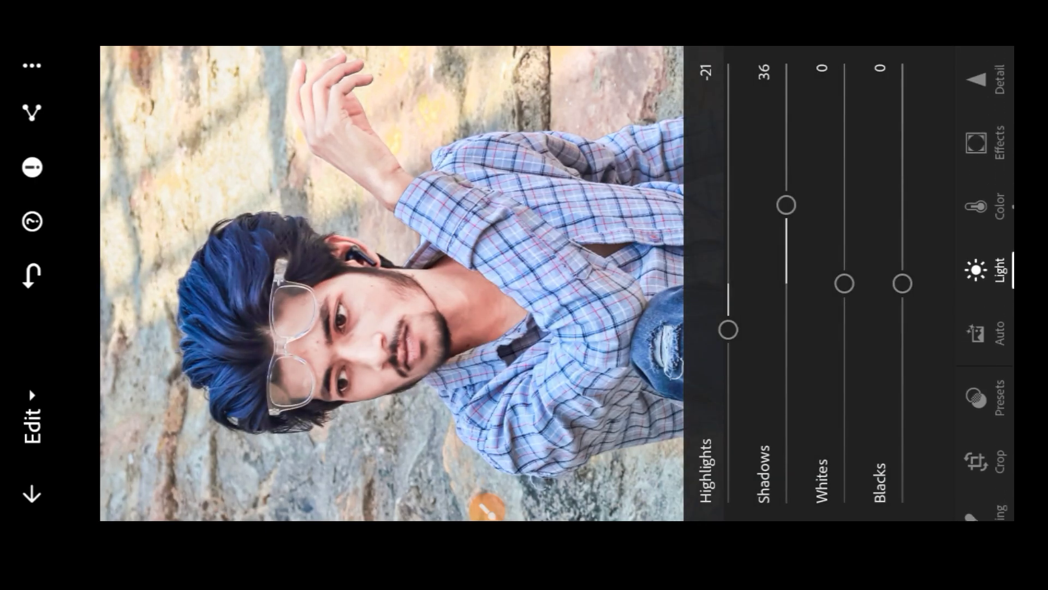
- Add a little Clarity and raise Detail to 68
click(977, 148)
drag(849, 283, 850, 257)
click(982, 84)
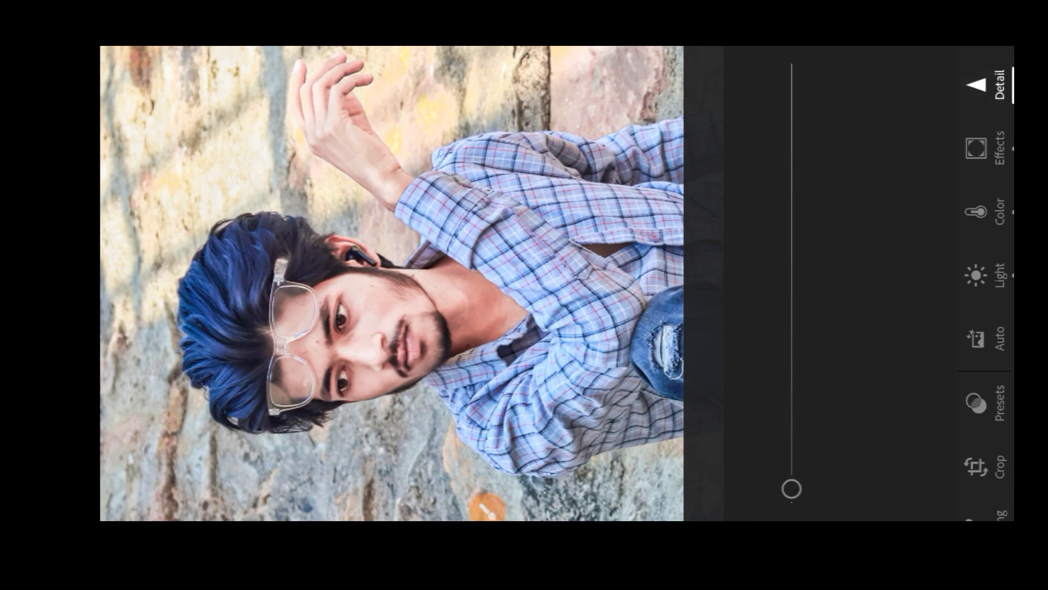
drag(907, 393, 907, 204)
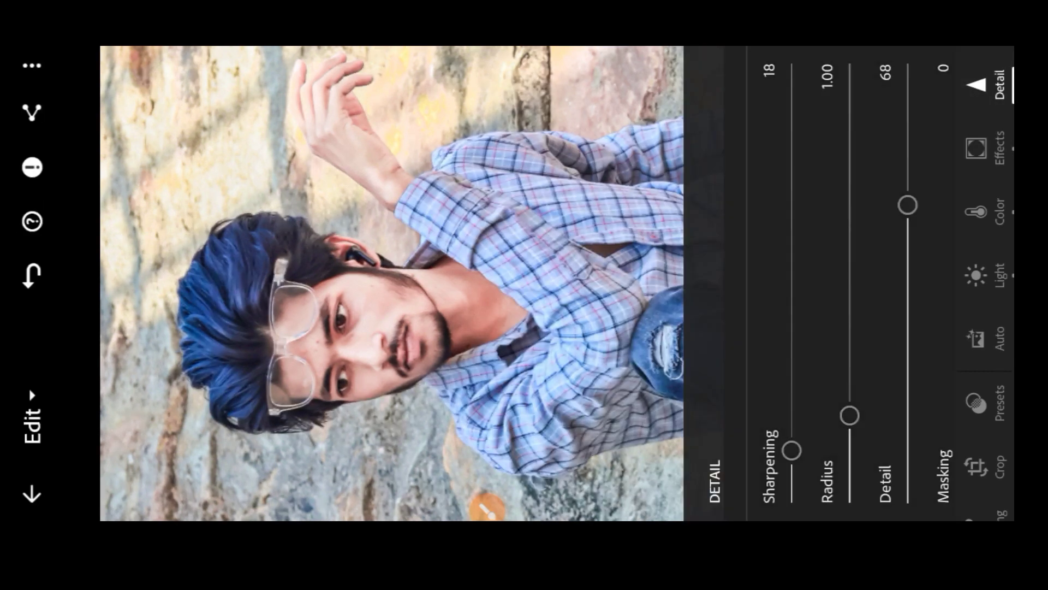
click(32, 113)
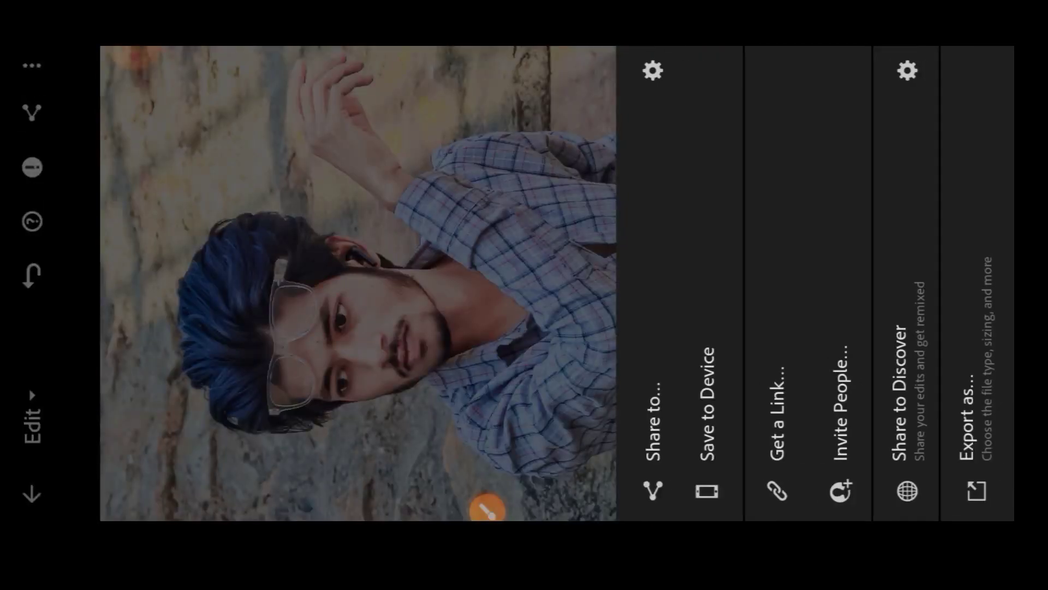
- Save the edited portrait to the device and confirm the completed export
click(707, 432)
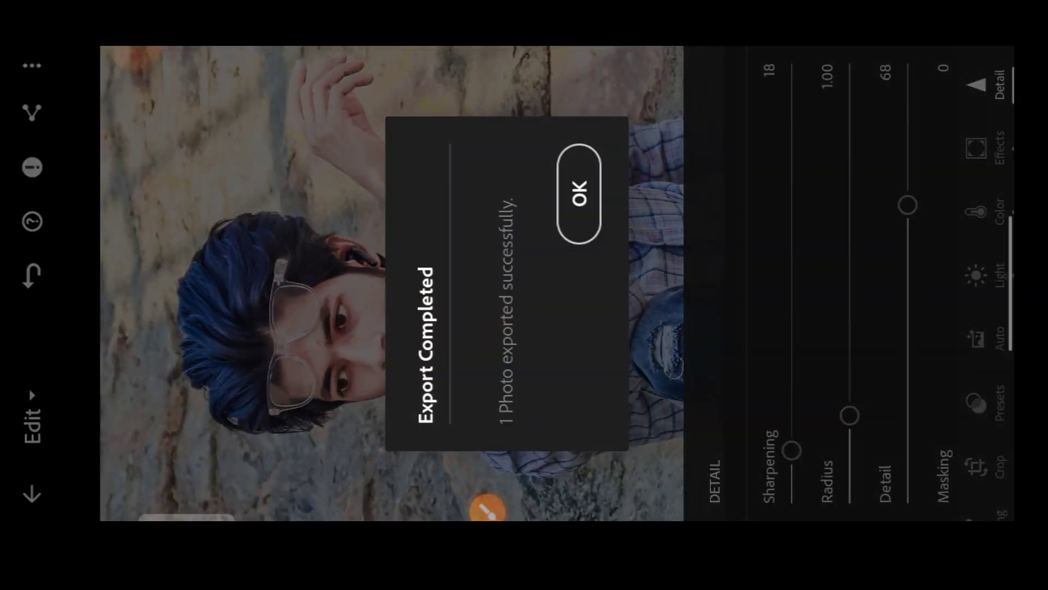
click(579, 194)
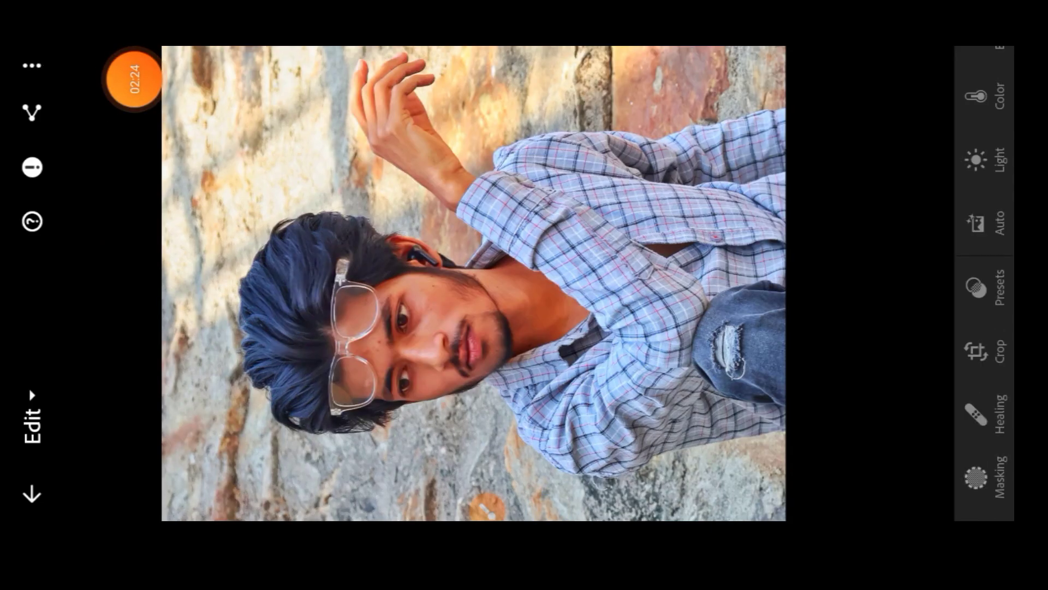
click(134, 80)
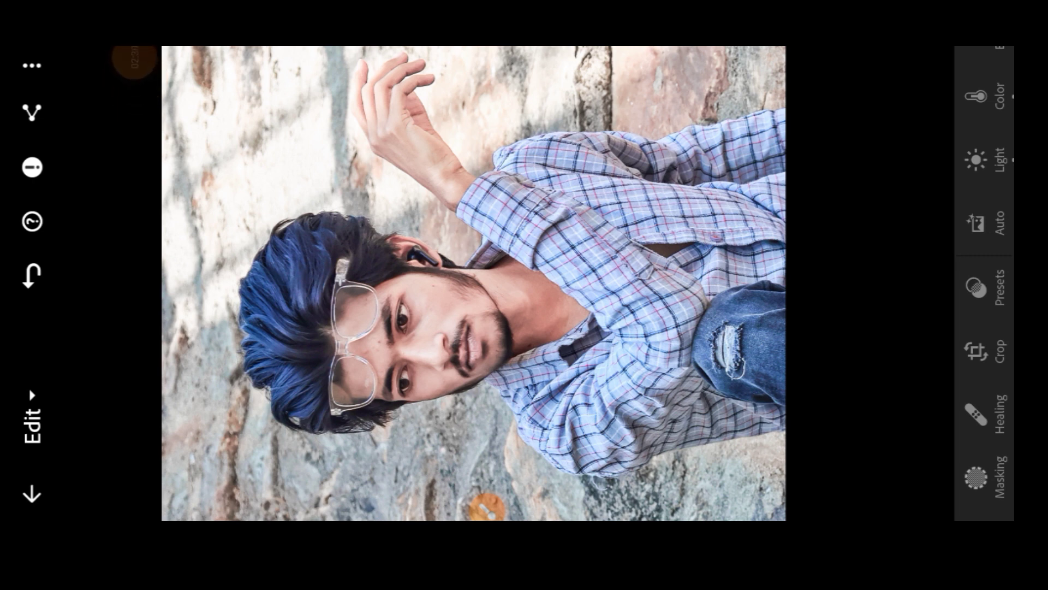
click(135, 62)
click(171, 146)
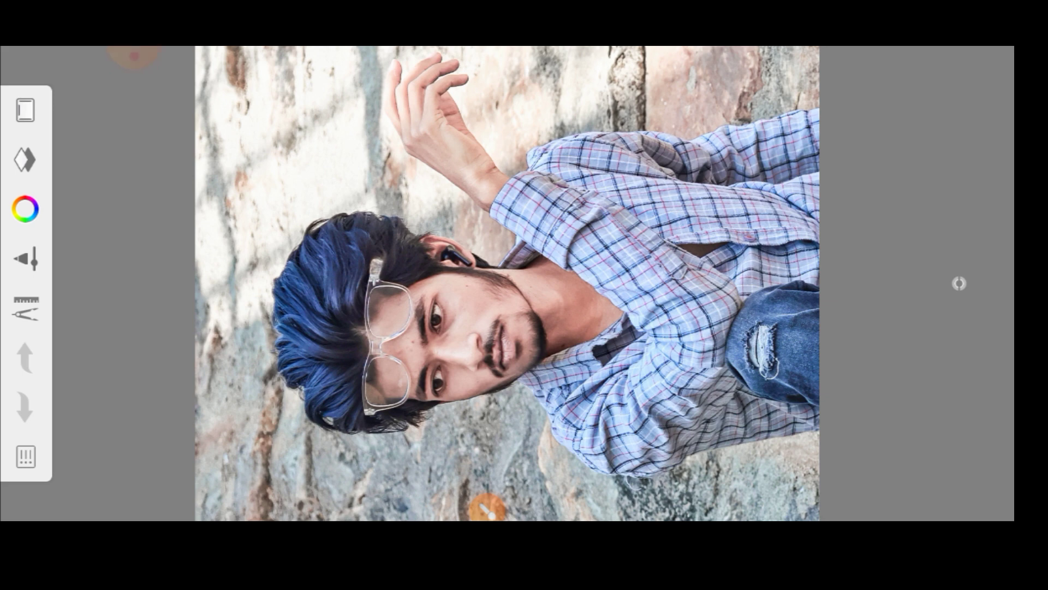
- Select Smudge Soft Round Brush 2 from the Smudge set, size 10.5, flow 2%, strength 2%
click(26, 257)
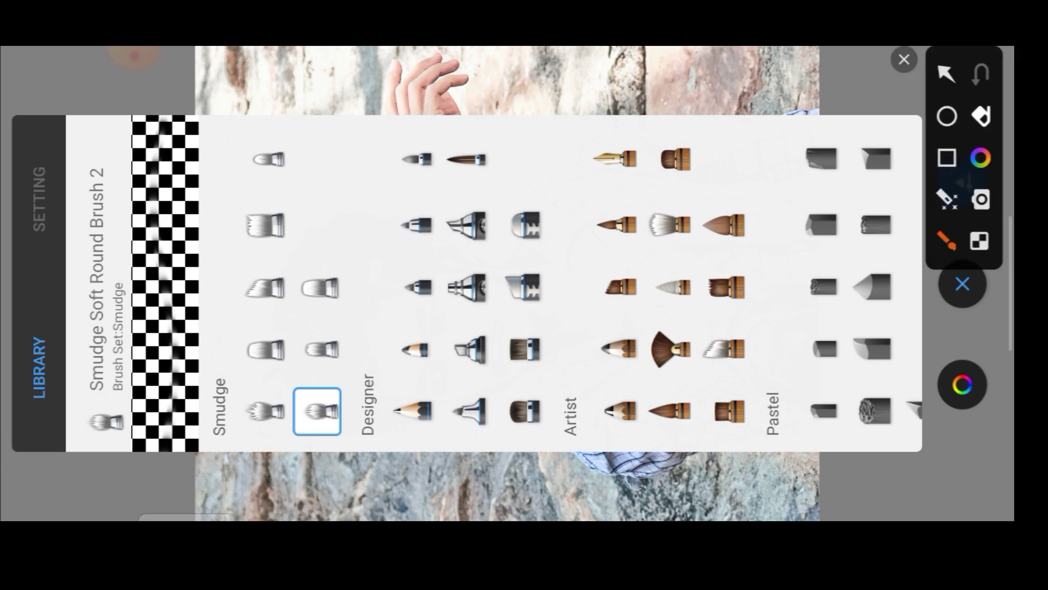
click(946, 72)
drag(143, 163, 212, 376)
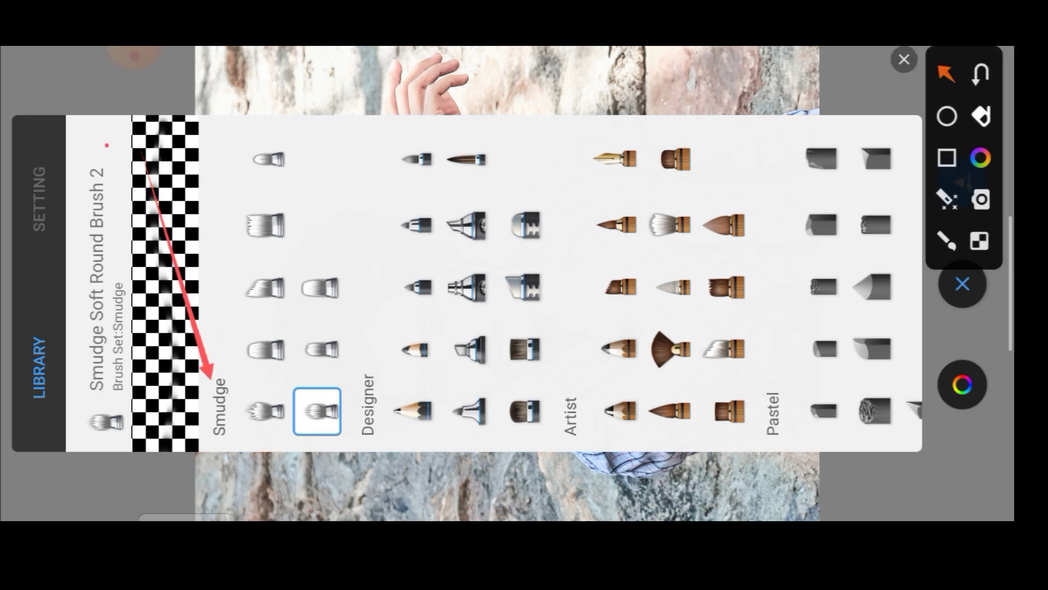
drag(109, 149, 210, 376)
drag(129, 216, 216, 374)
drag(131, 117, 305, 374)
drag(155, 156, 306, 377)
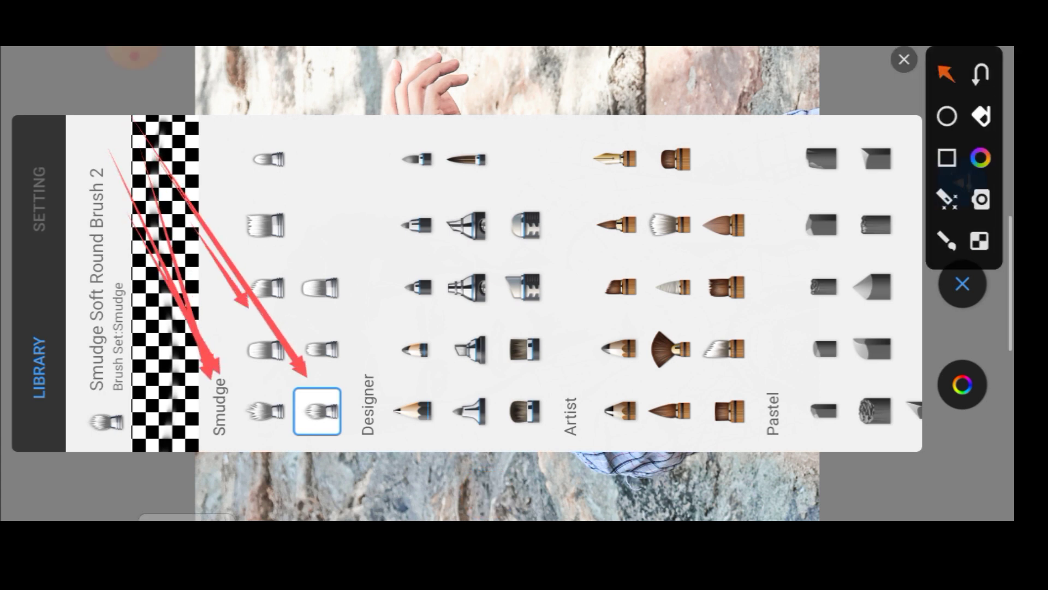
drag(140, 126, 307, 378)
drag(109, 149, 254, 403)
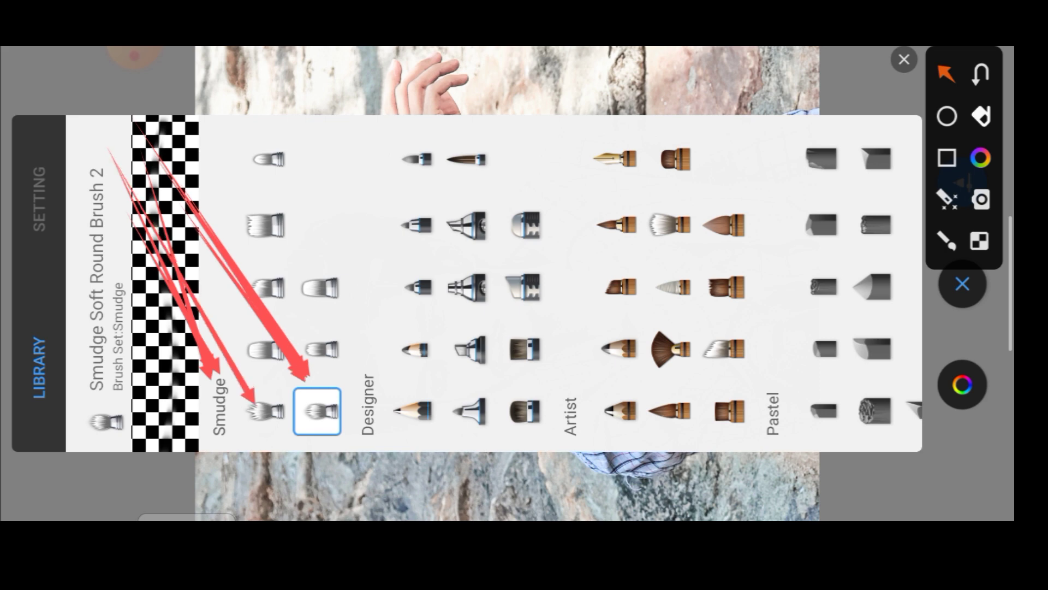
click(904, 59)
click(317, 411)
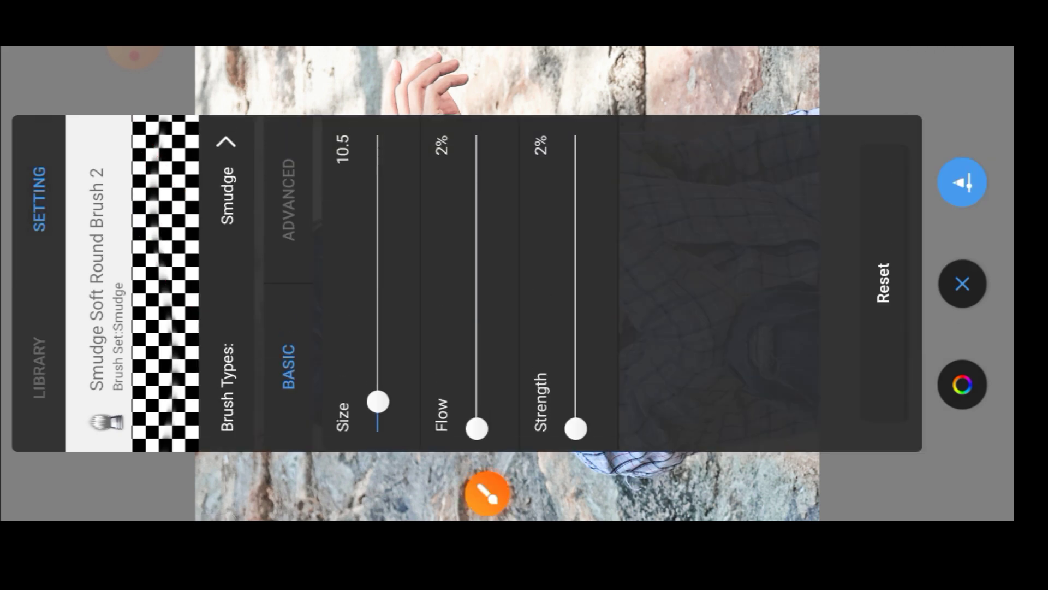
click(962, 283)
- Zoom in and smudge the skin around the eyes, undoing one bad stroke
scroll(508, 284, up, 3)
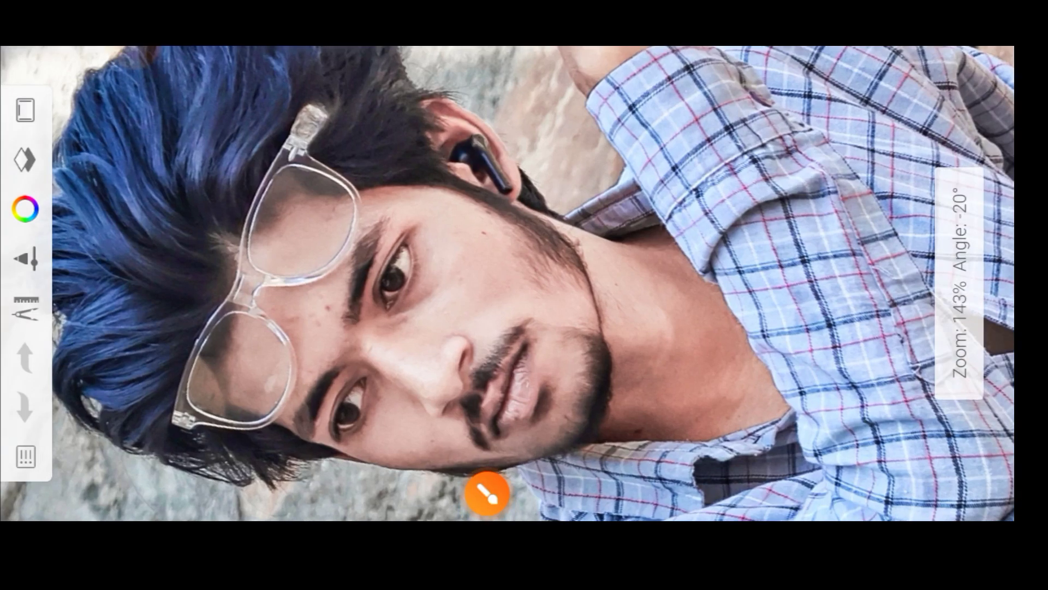
click(135, 79)
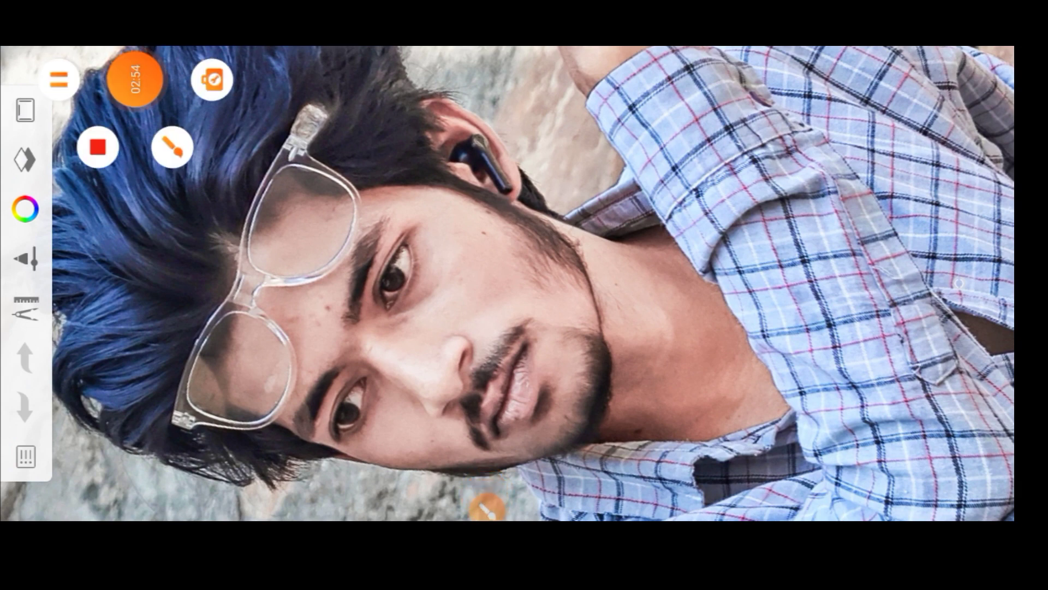
scroll(437, 273, up, 2)
scroll(437, 273, up, 2)
scroll(437, 273, up, 1)
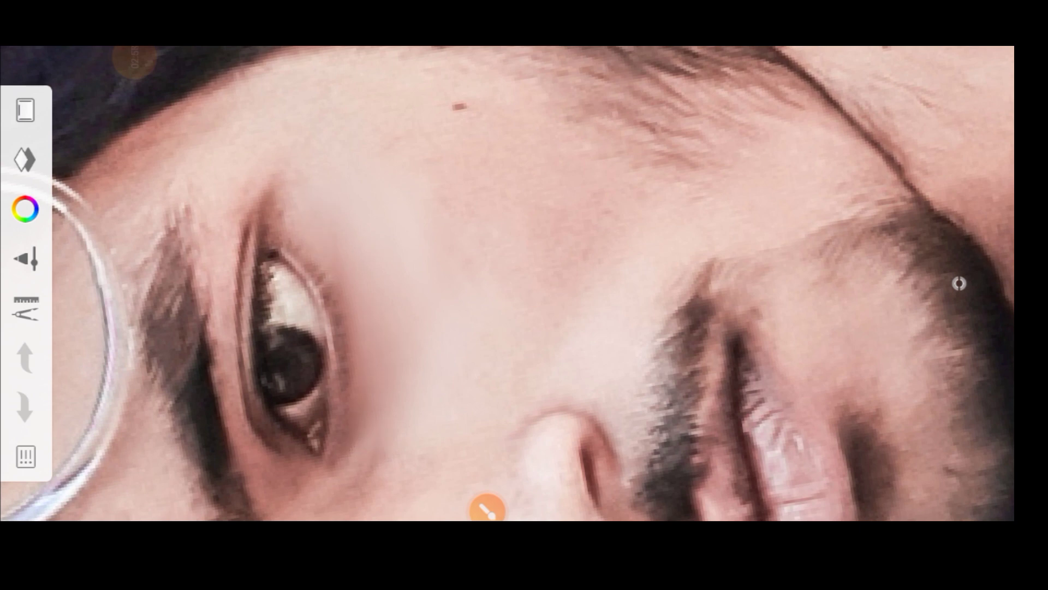
key(ctrl+z)
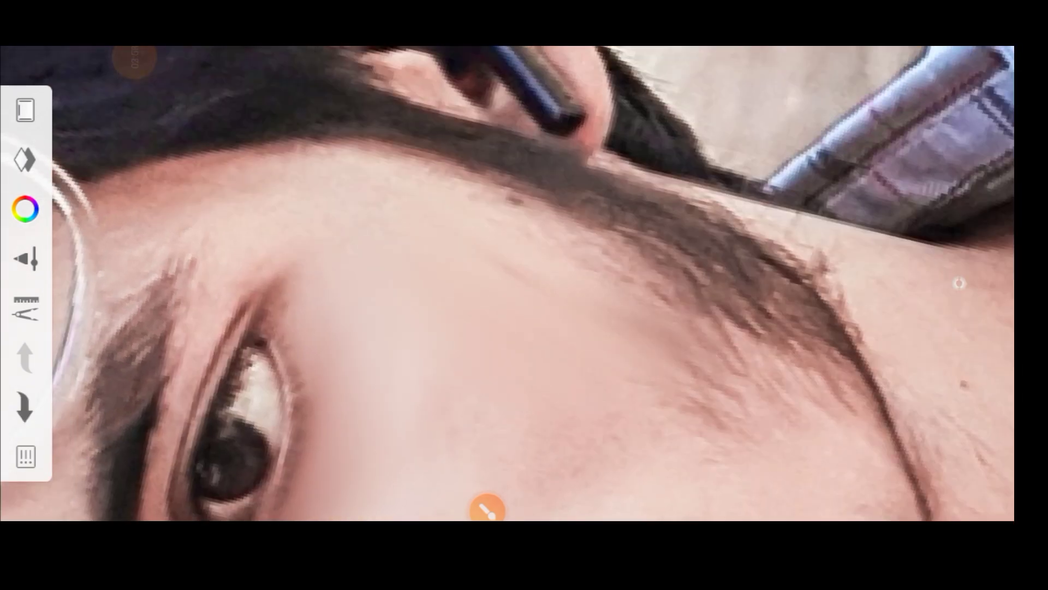
scroll(959, 283, up, 1)
scroll(959, 283, up, 1)
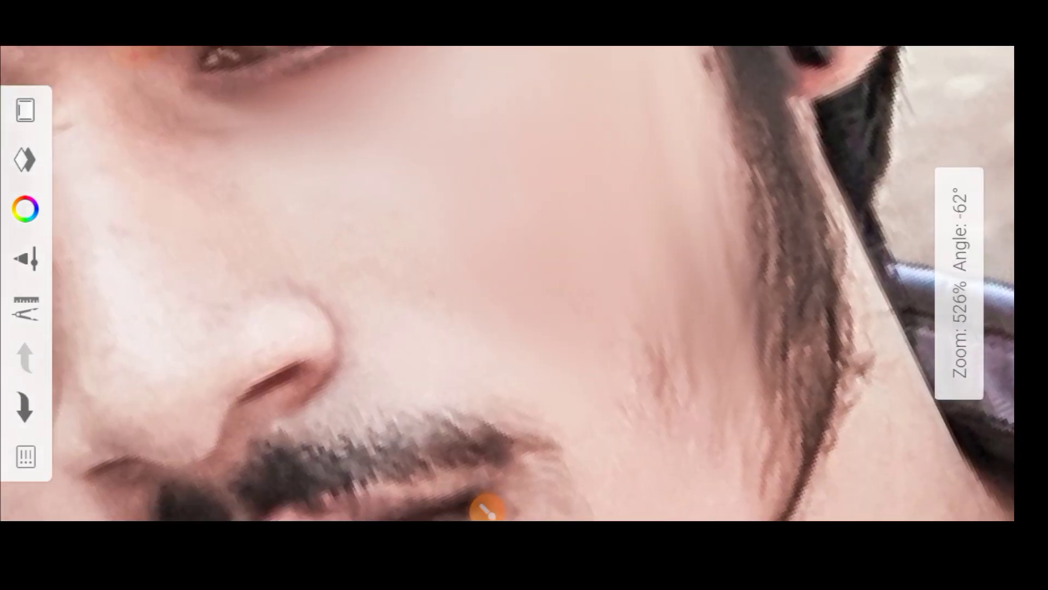
scroll(959, 284, up, 1)
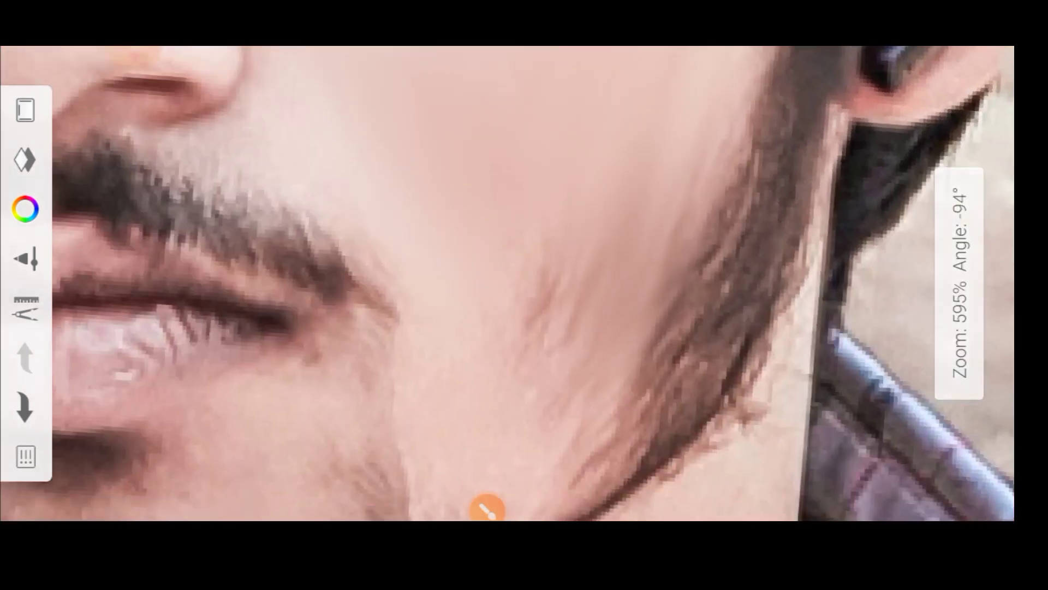
scroll(960, 283, up, 1)
scroll(960, 283, up, 1)
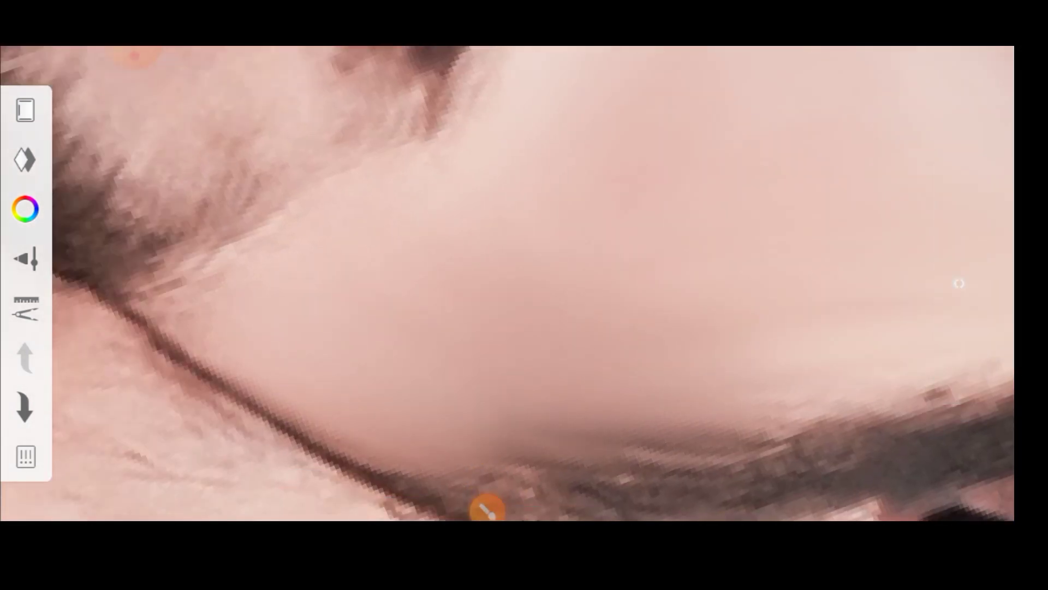
- Continue smoothing the nose, cheeks, brows and beard edges, rotating the view upright
scroll(959, 284, down, 1)
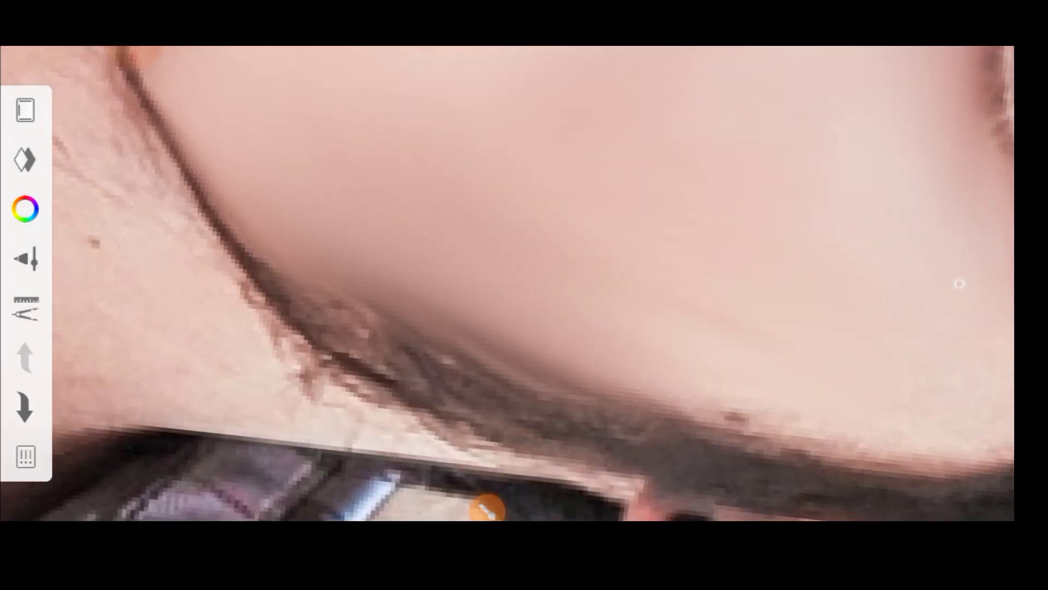
scroll(959, 284, down, 2)
scroll(959, 283, down, 2)
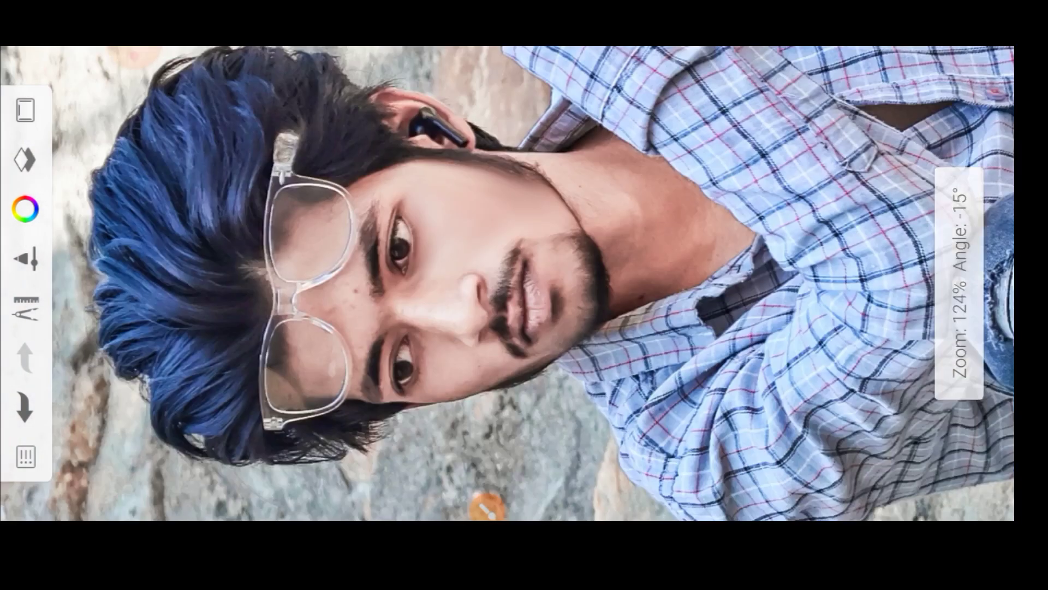
scroll(960, 284, up, 1)
scroll(960, 283, up, 1)
scroll(959, 283, up, 1)
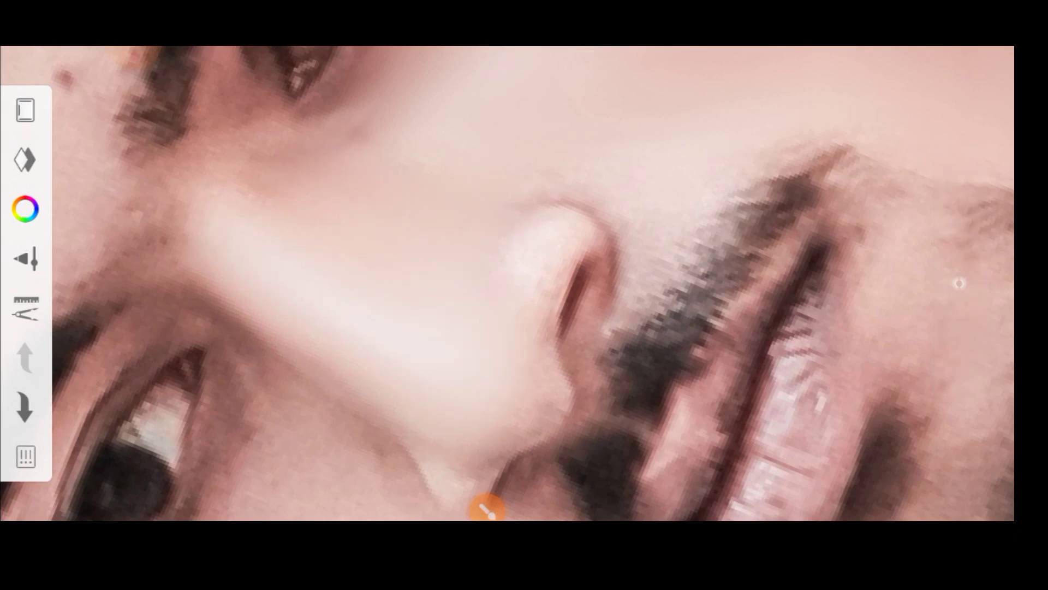
scroll(959, 283, up, 1)
scroll(959, 284, down, 1)
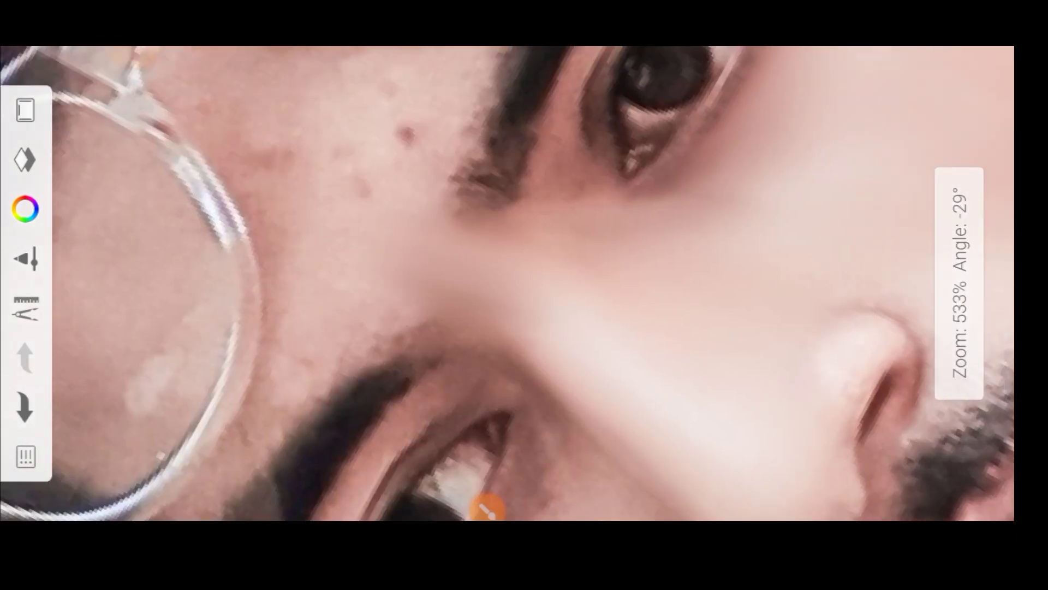
scroll(959, 283, up, 1)
scroll(960, 283, down, 2)
scroll(959, 284, up, 1)
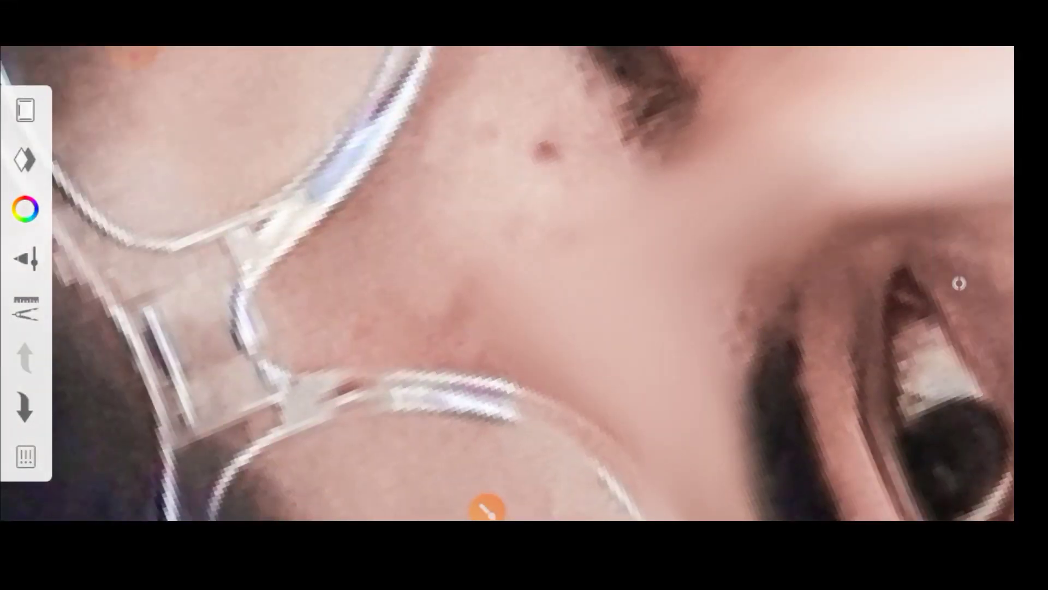
drag(508, 284, 491, 327)
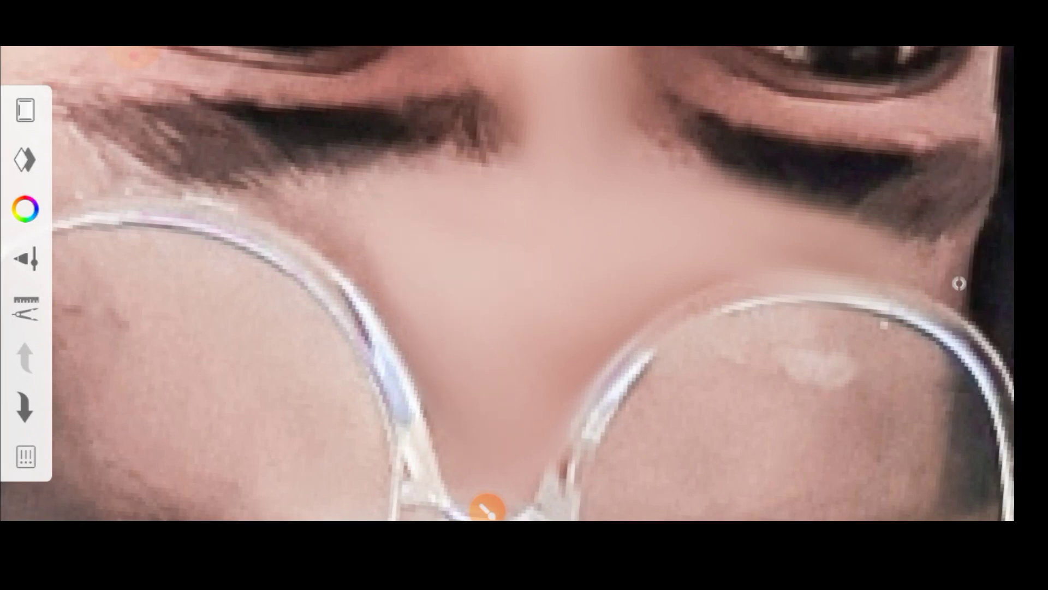
drag(958, 284, 959, 283)
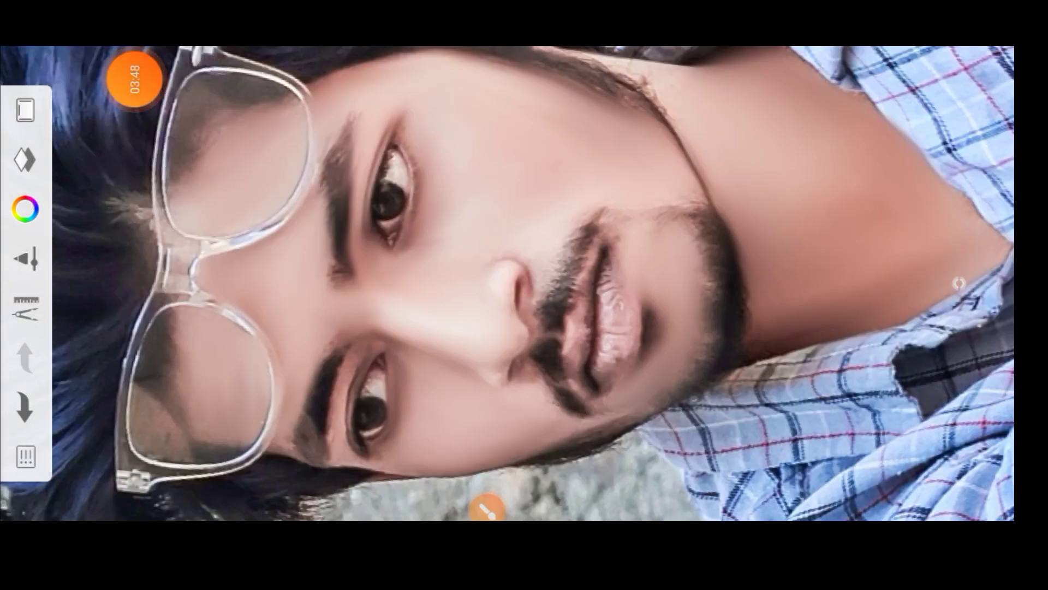
- Add a new empty layer above the photo and pick pinkish-red FF0038
click(25, 159)
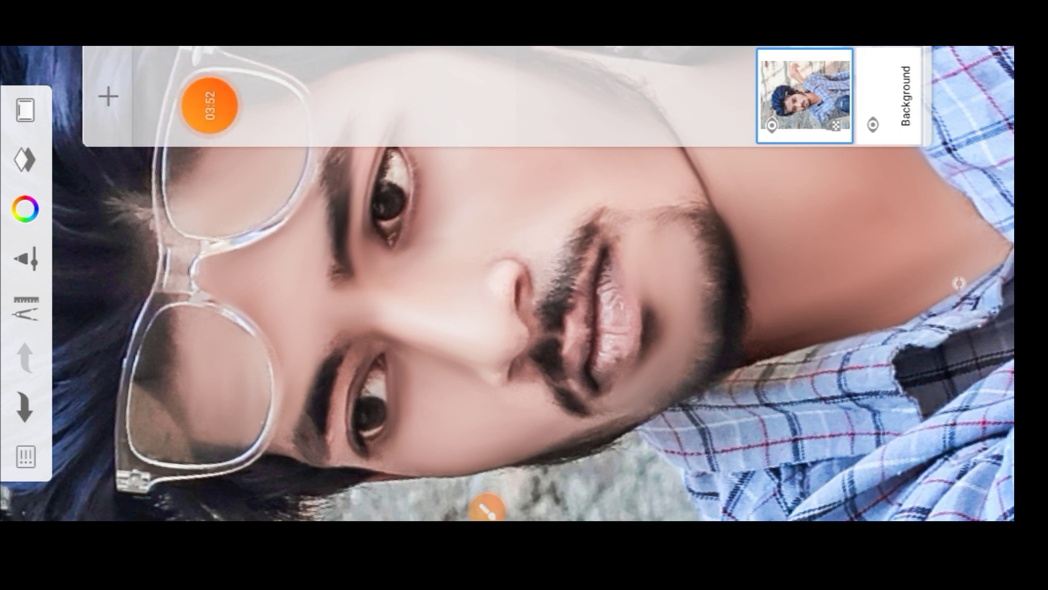
click(108, 97)
click(25, 160)
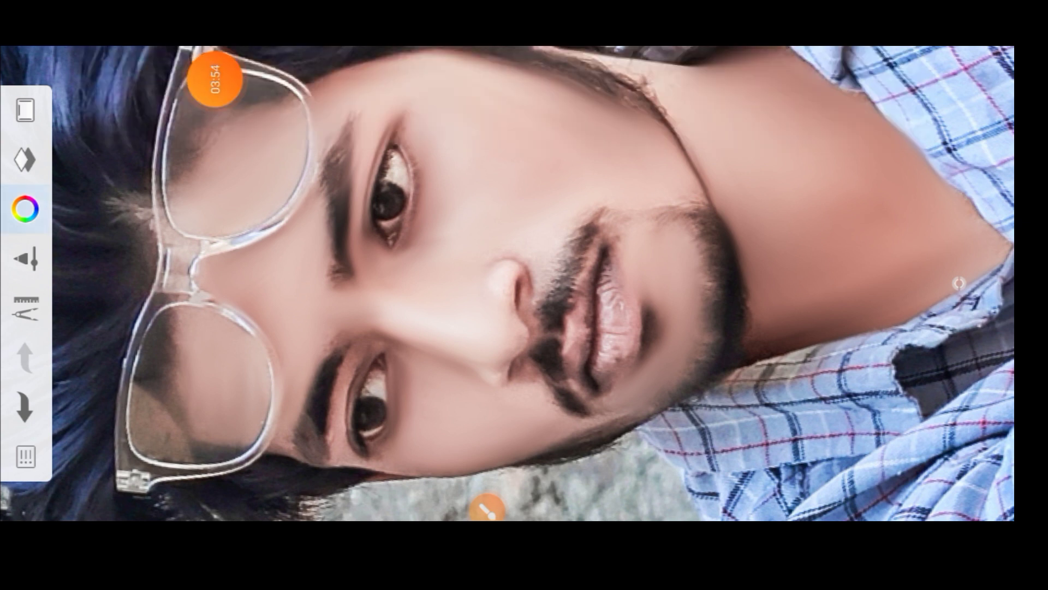
click(25, 209)
drag(293, 177, 347, 174)
drag(264, 276, 328, 202)
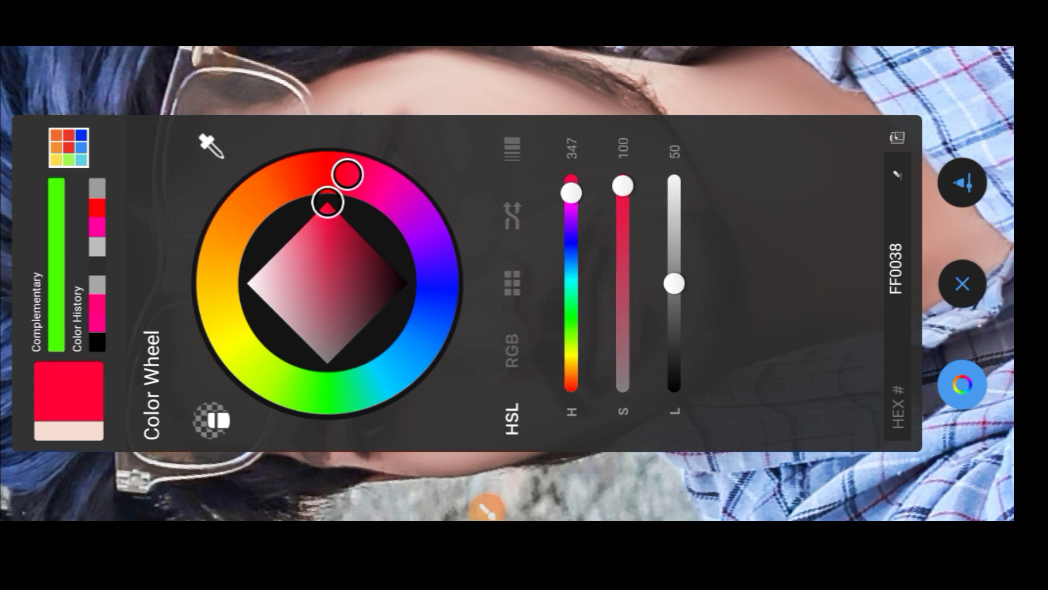
click(962, 284)
- Choose the Felt Pen brush from the traditional brush set
click(25, 258)
click(39, 365)
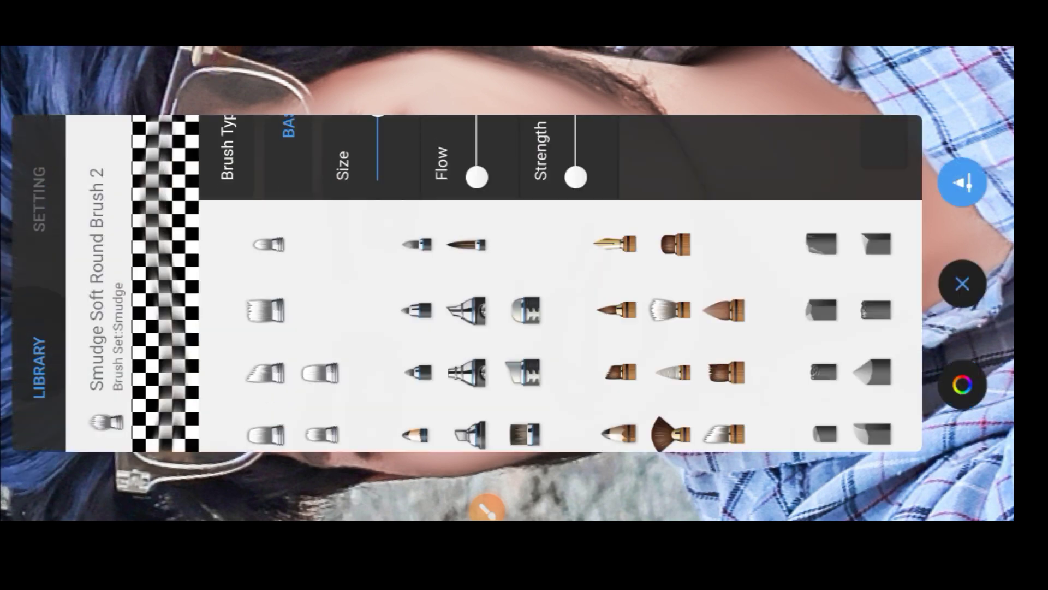
scroll(546, 284, left, 5)
scroll(546, 284, left, 10)
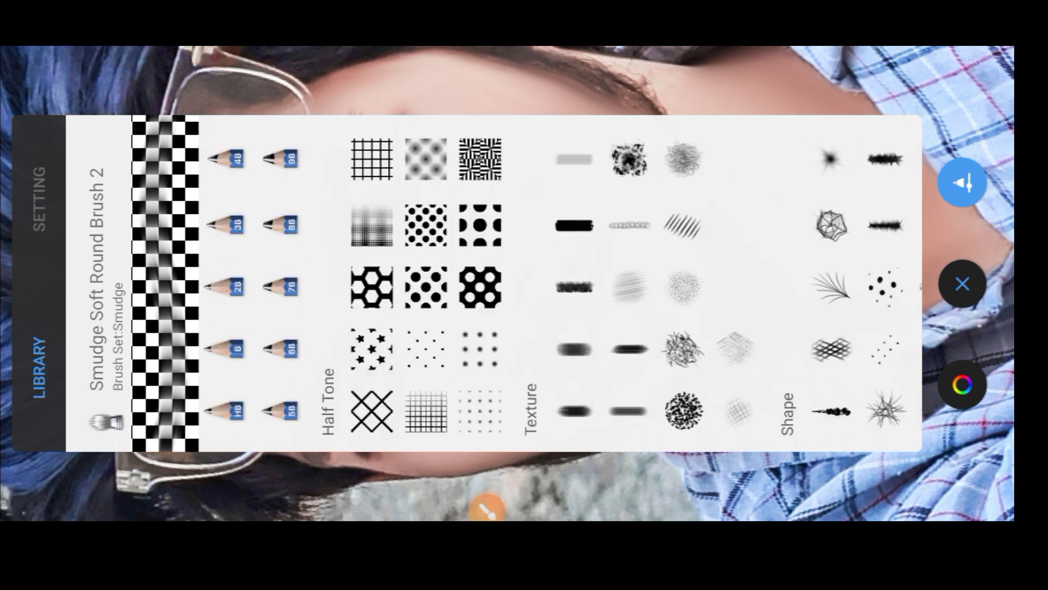
click(457, 286)
click(457, 225)
click(962, 283)
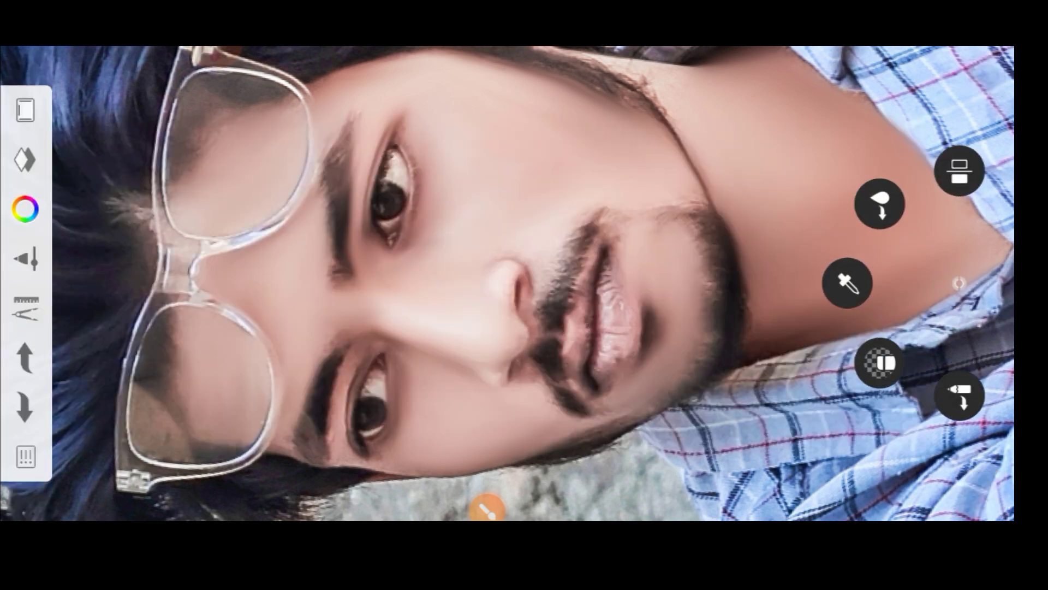
- Zoom in on the mouth and paint red strokes across both lips
scroll(601, 284, up, 5)
scroll(601, 284, up, 5)
drag(339, 168, 679, 299)
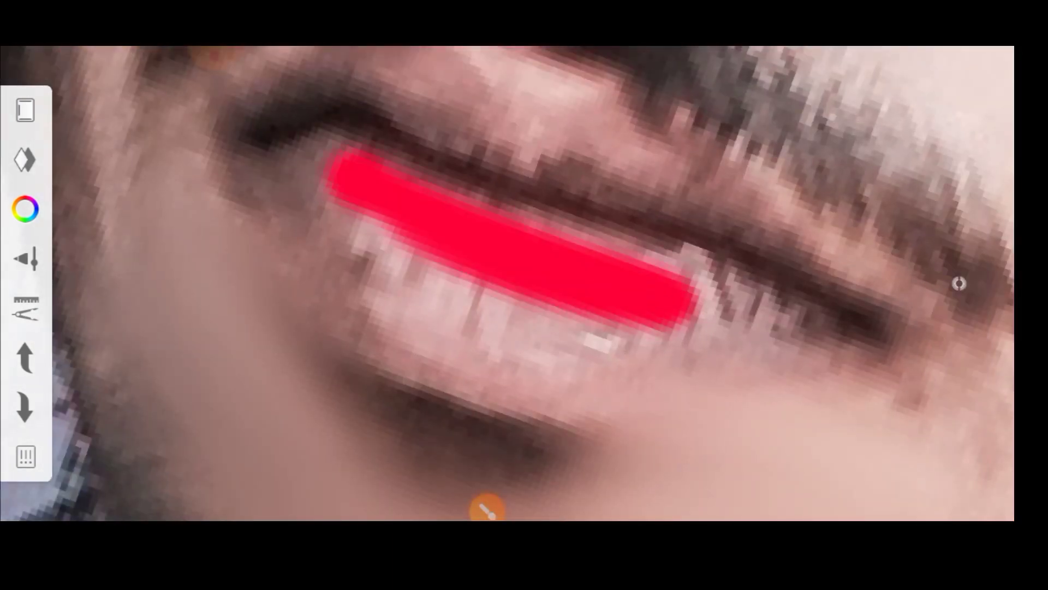
drag(280, 117, 655, 290)
drag(394, 240, 552, 355)
drag(257, 158, 627, 371)
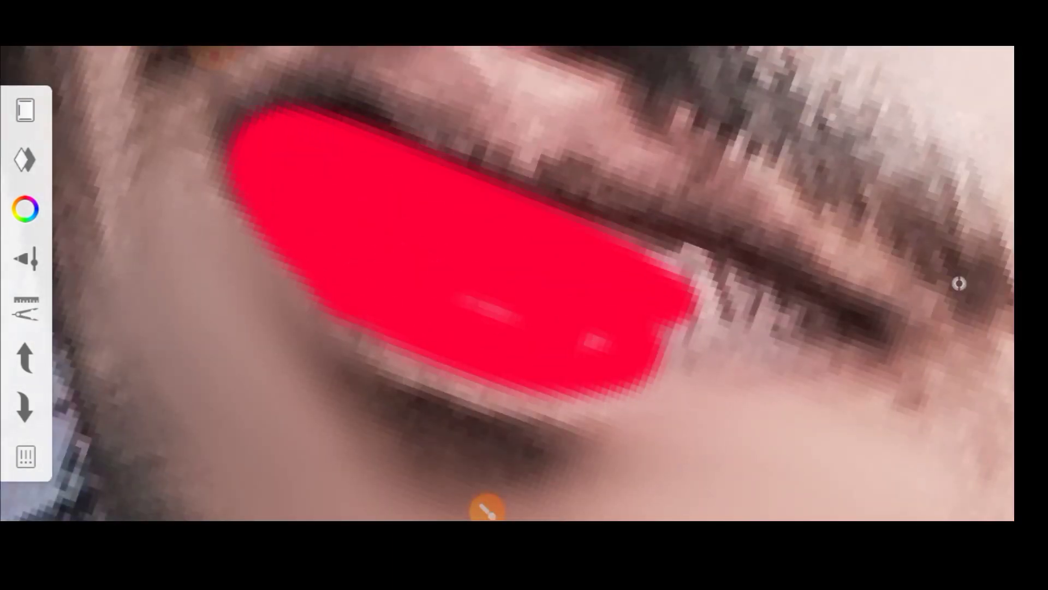
drag(382, 350, 786, 328)
drag(655, 262, 840, 311)
drag(480, 306, 792, 349)
- Fill the remaining lip edges, corners and notches with red
drag(382, 355, 808, 393)
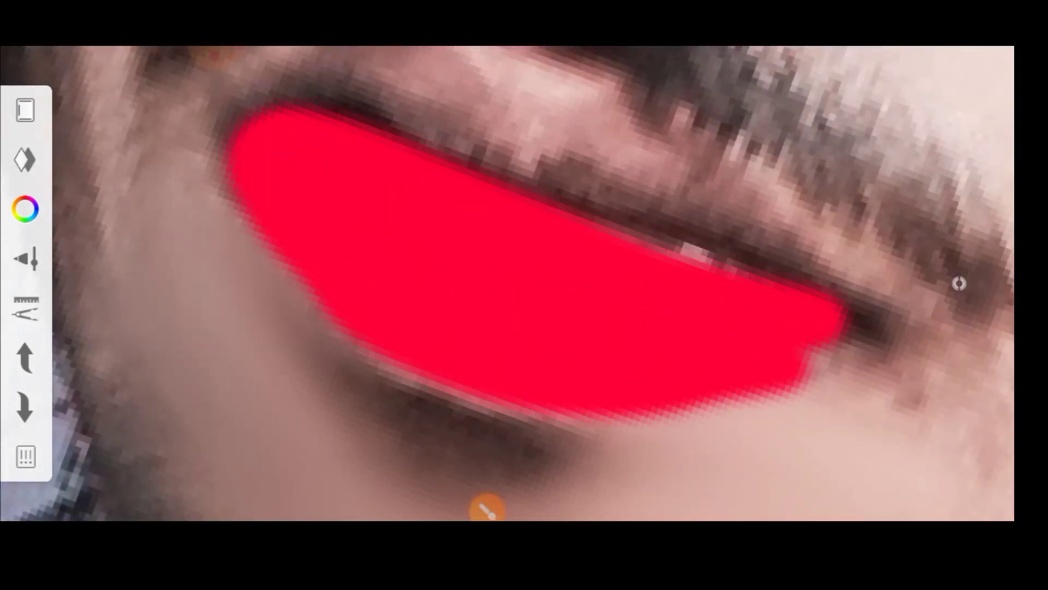
drag(792, 339, 885, 322)
drag(600, 218, 464, 142)
scroll(508, 284, down, 1)
mouse_move(306, 219)
mouse_down()
mouse_move(333, 175)
mouse_move(683, 262)
mouse_up()
drag(295, 224, 361, 148)
mouse_move(465, 153)
mouse_down()
mouse_move(775, 300)
mouse_move(666, 229)
mouse_move(890, 361)
mouse_up()
scroll(508, 284, down, 5)
- Set the red lip layer to Soft Light blending at 34 opacity
click(26, 110)
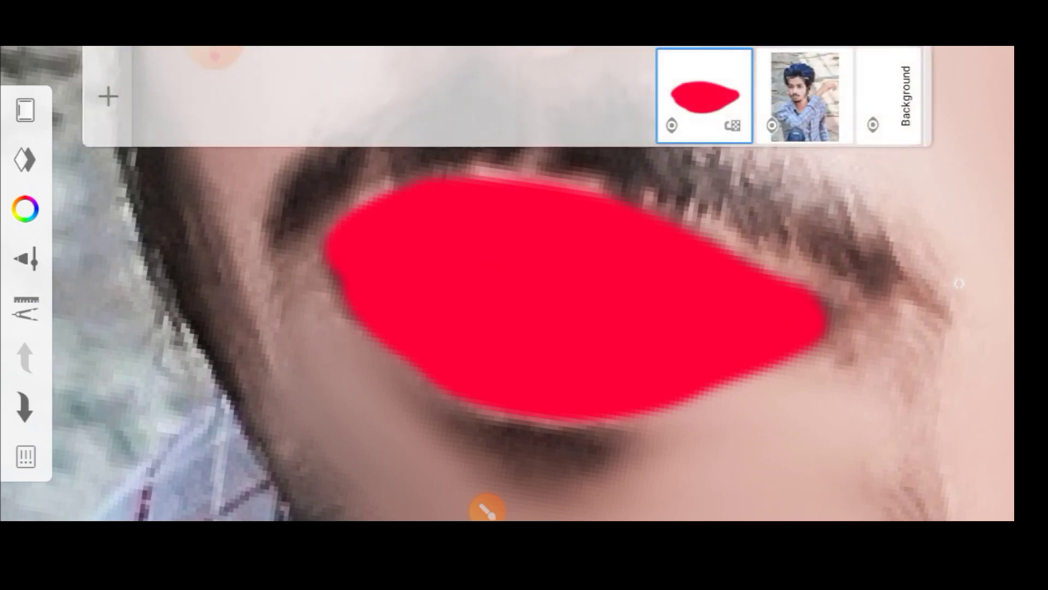
click(704, 90)
click(431, 211)
click(682, 376)
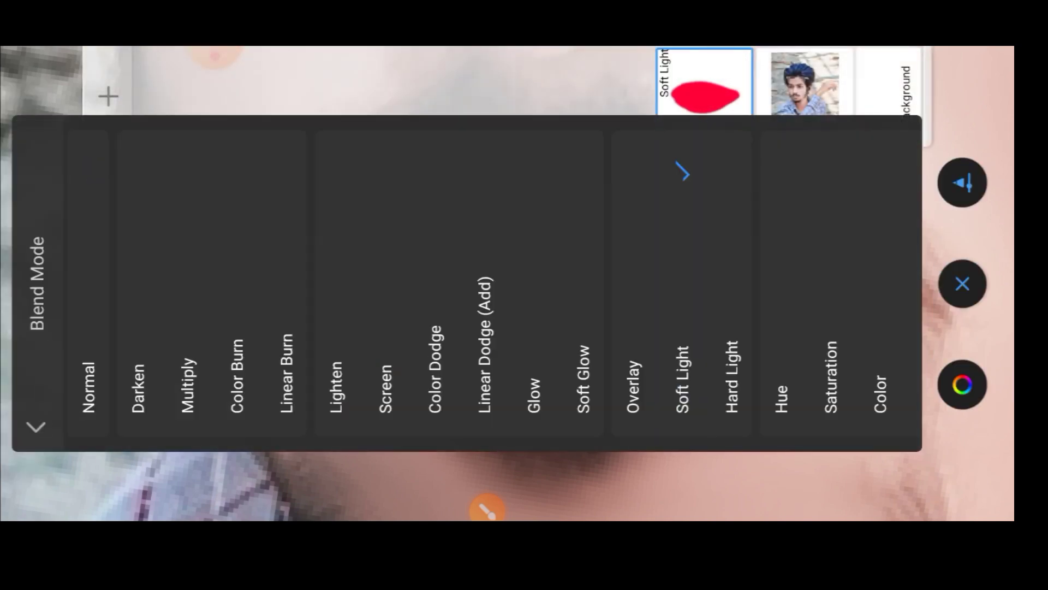
click(705, 90)
drag(354, 140, 354, 357)
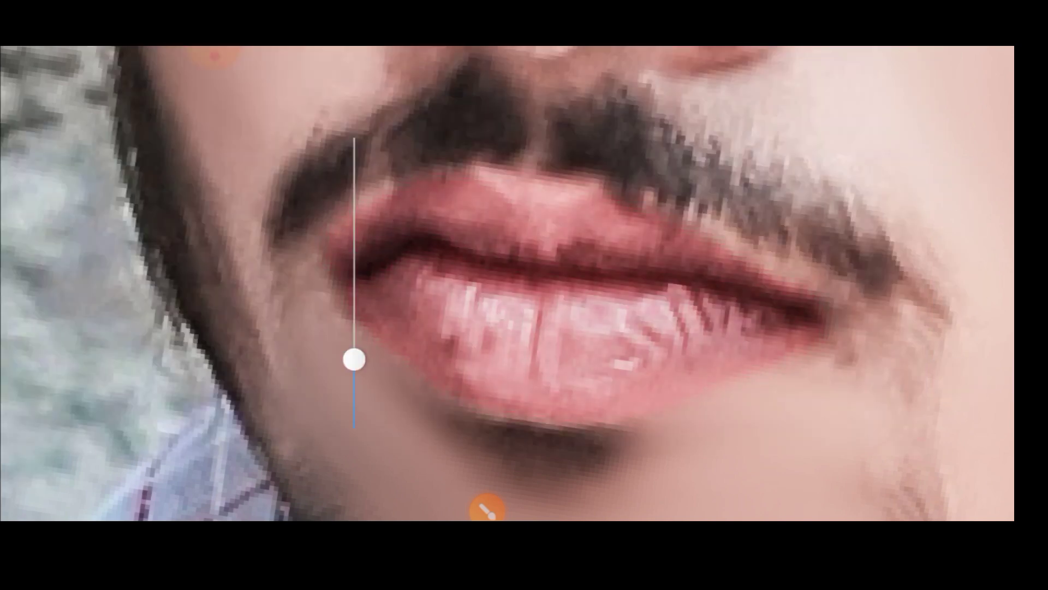
click(962, 283)
- Zoom out to the whole canvas and save the current sketch
scroll(508, 284, down, 3)
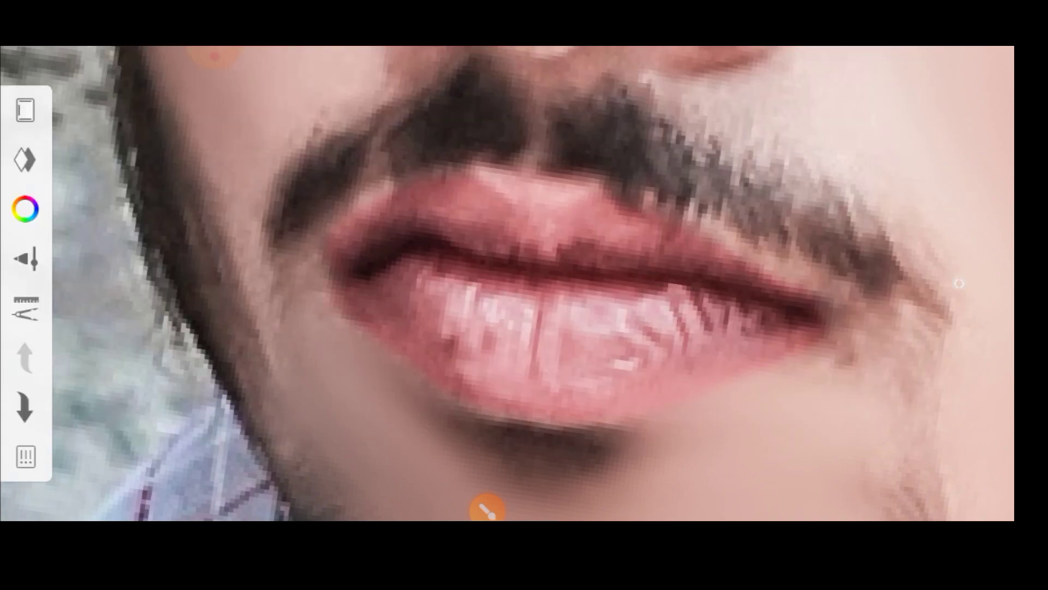
scroll(508, 284, down, 3)
scroll(508, 284, down, 2)
scroll(508, 284, down, 2)
scroll(568, 284, down, 2)
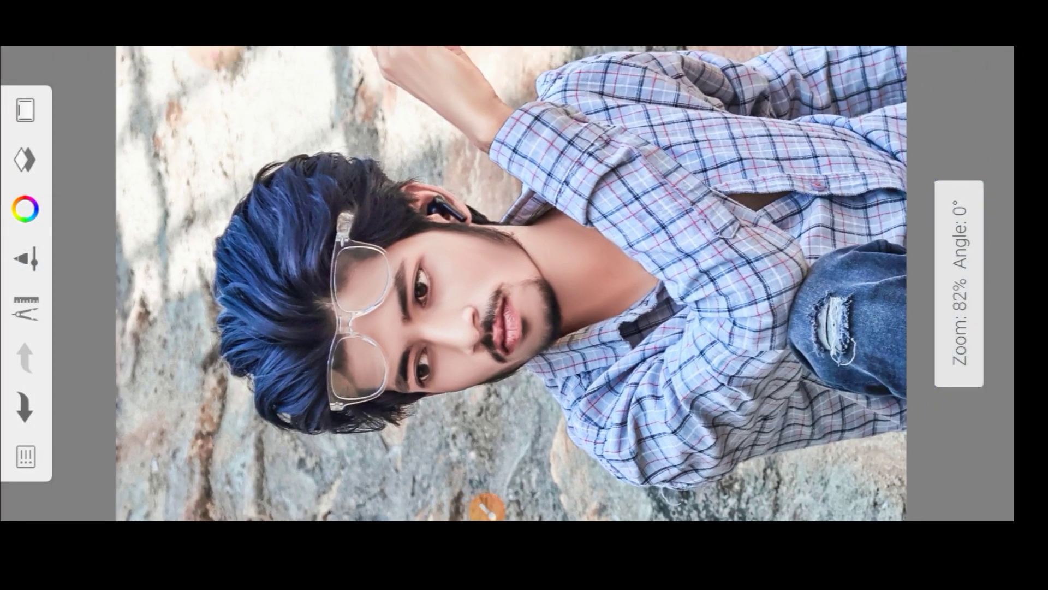
click(959, 284)
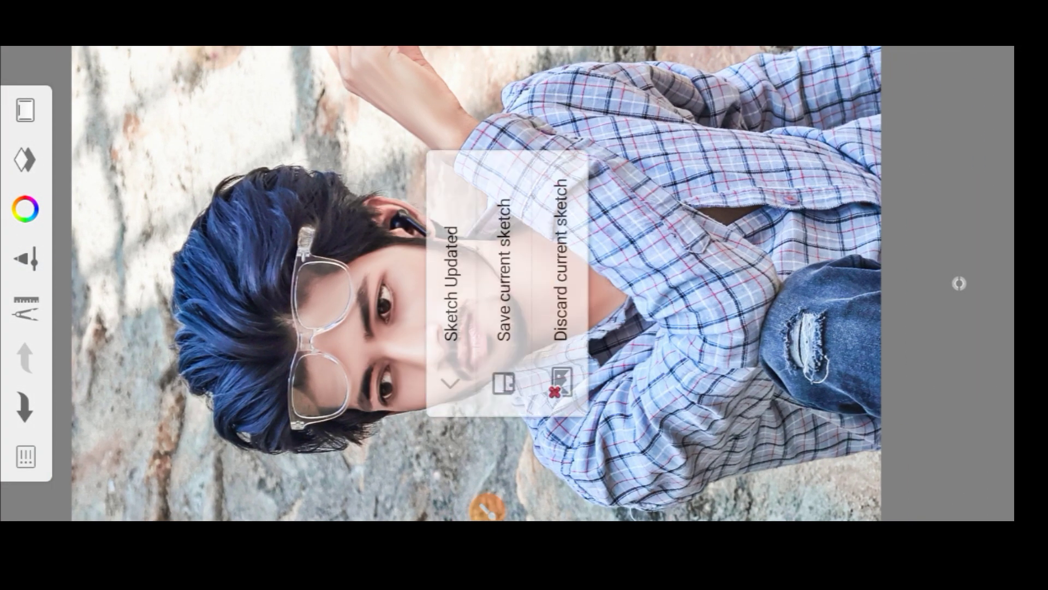
click(503, 284)
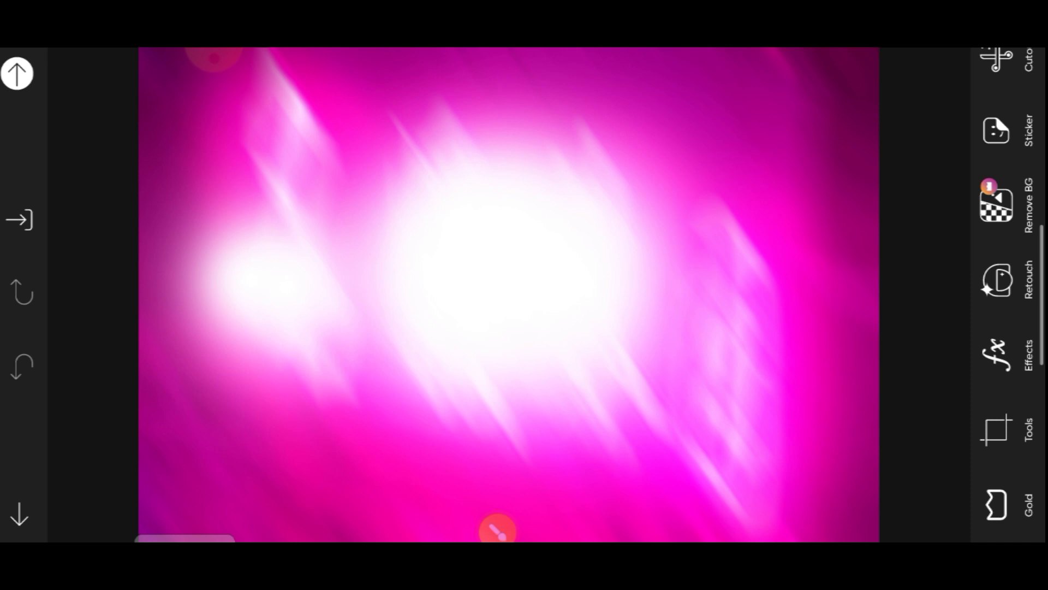
- Add the cutout portrait as a photo, enlarge it to nearly fill the canvas, shift it right, apply
click(214, 59)
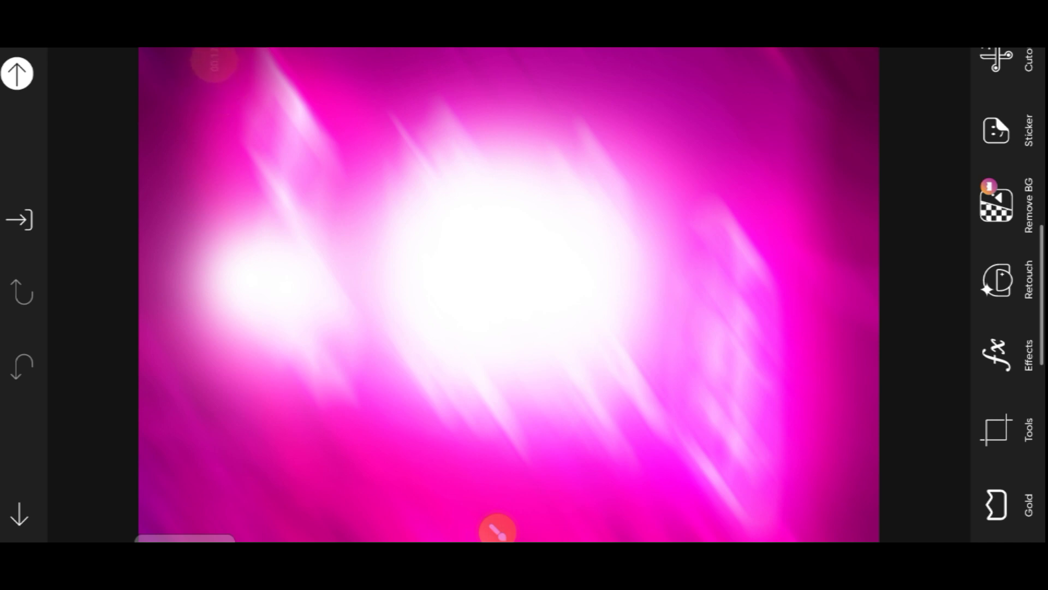
scroll(1004, 273, up, 3)
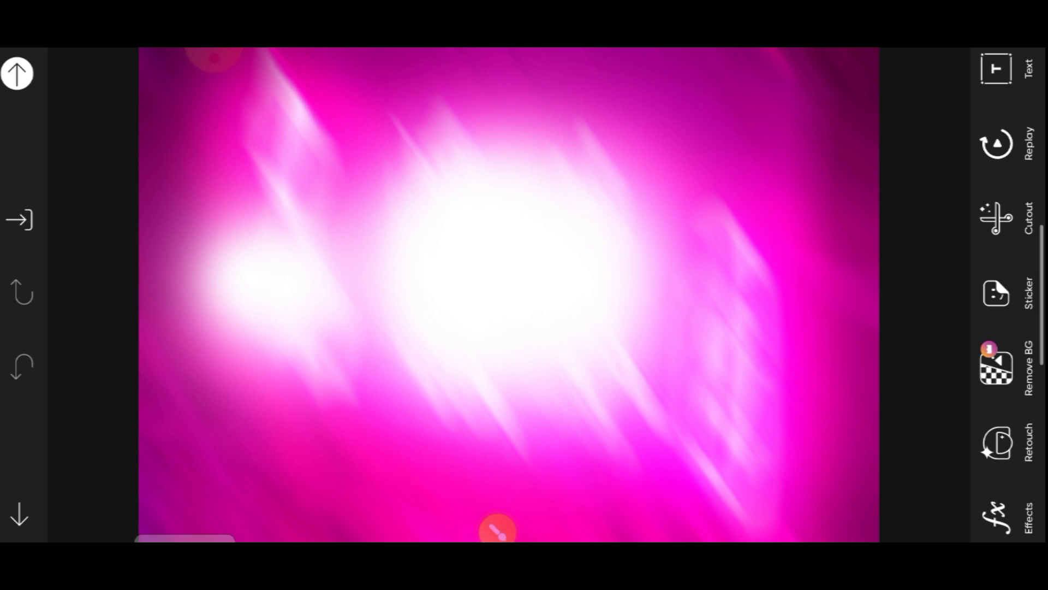
scroll(1005, 294, up, 4)
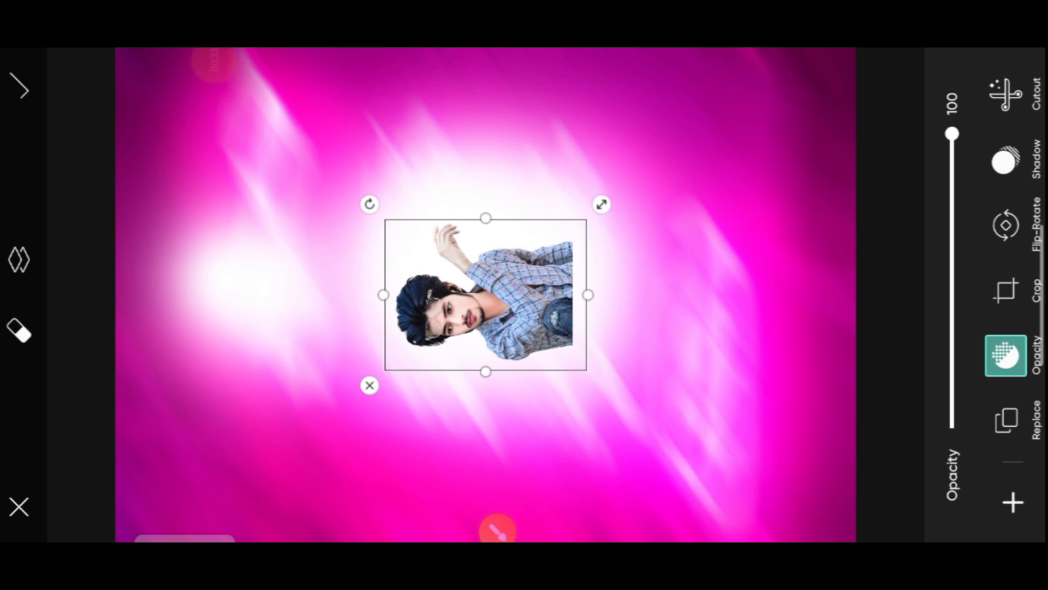
drag(602, 204, 851, 33)
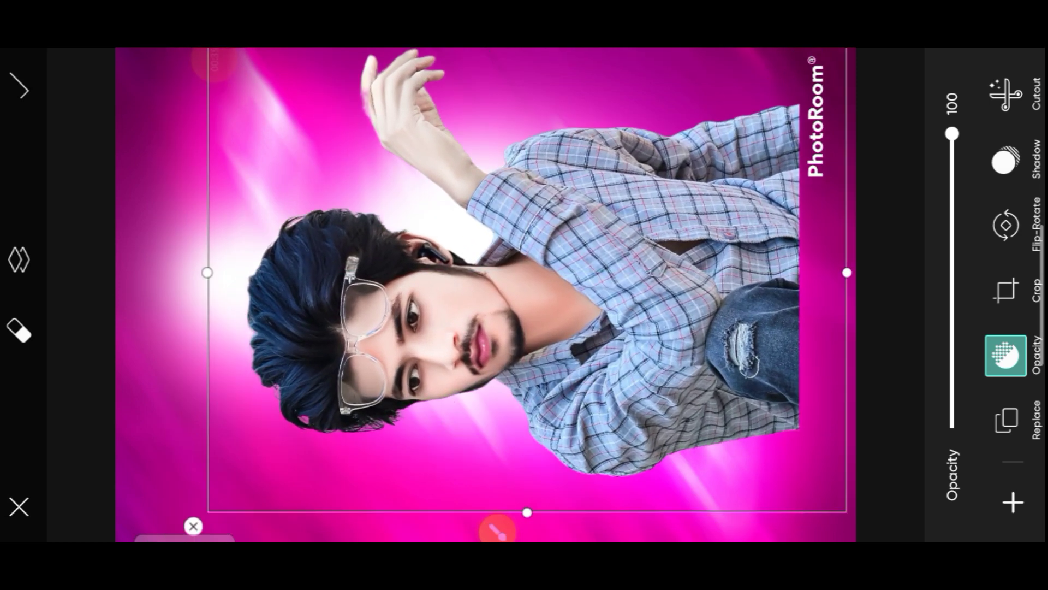
drag(527, 284, 581, 282)
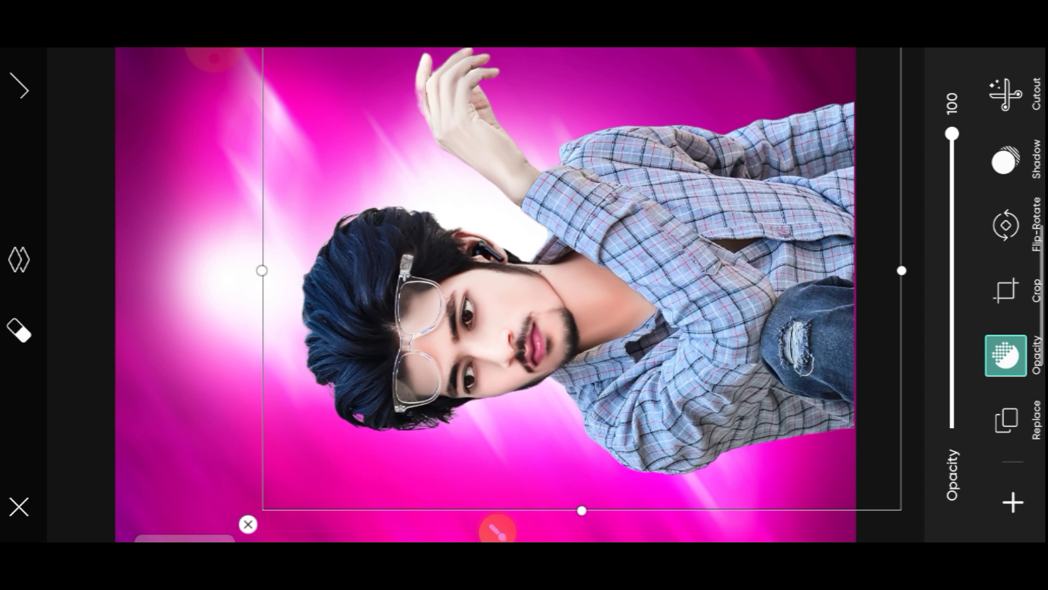
click(20, 87)
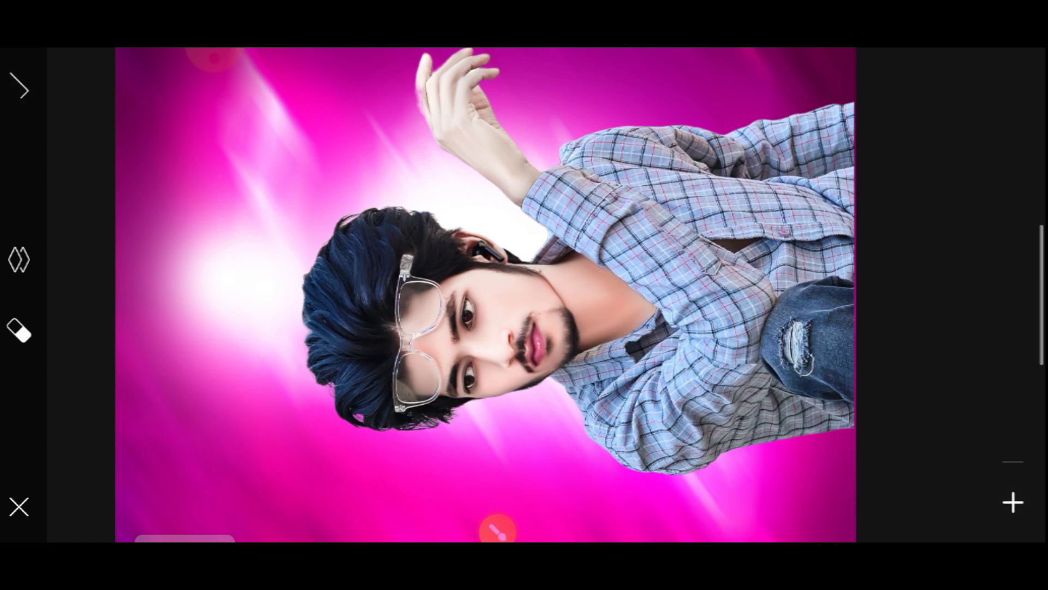
scroll(997, 294, up, 5)
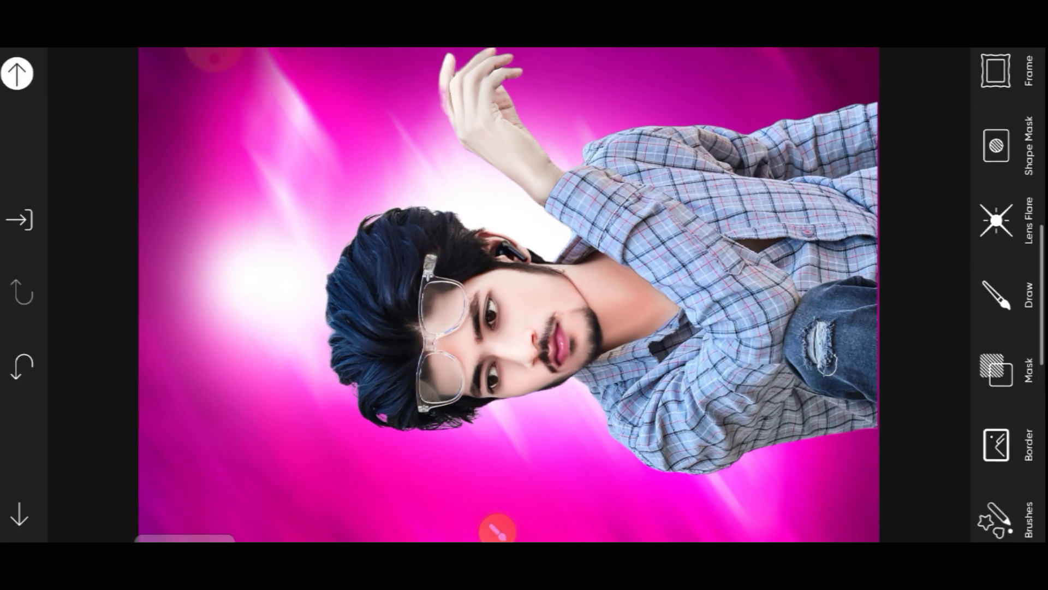
- Open Draw and set the brush size to 128
click(997, 306)
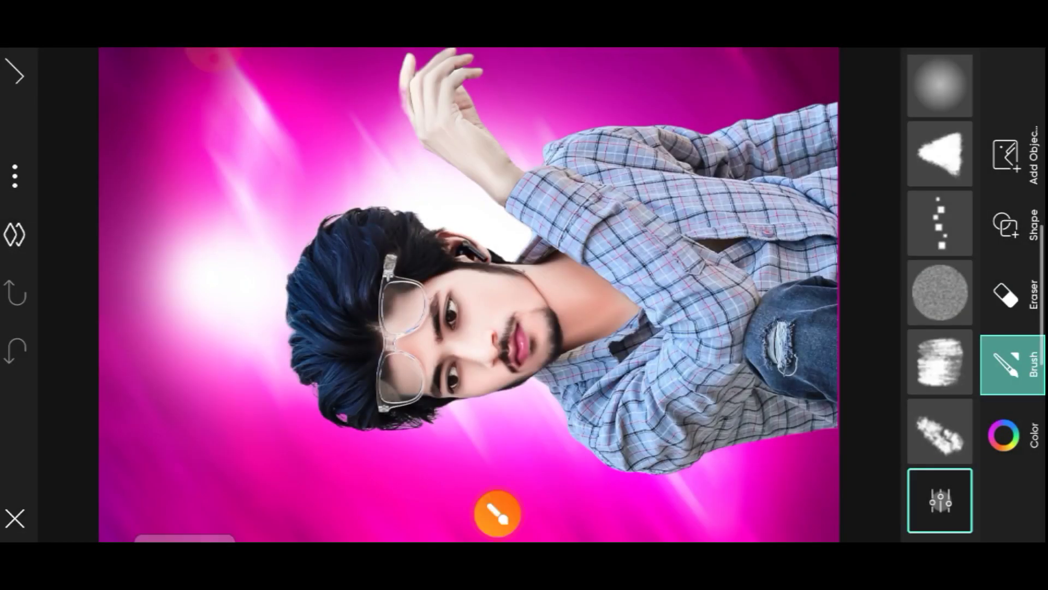
click(497, 513)
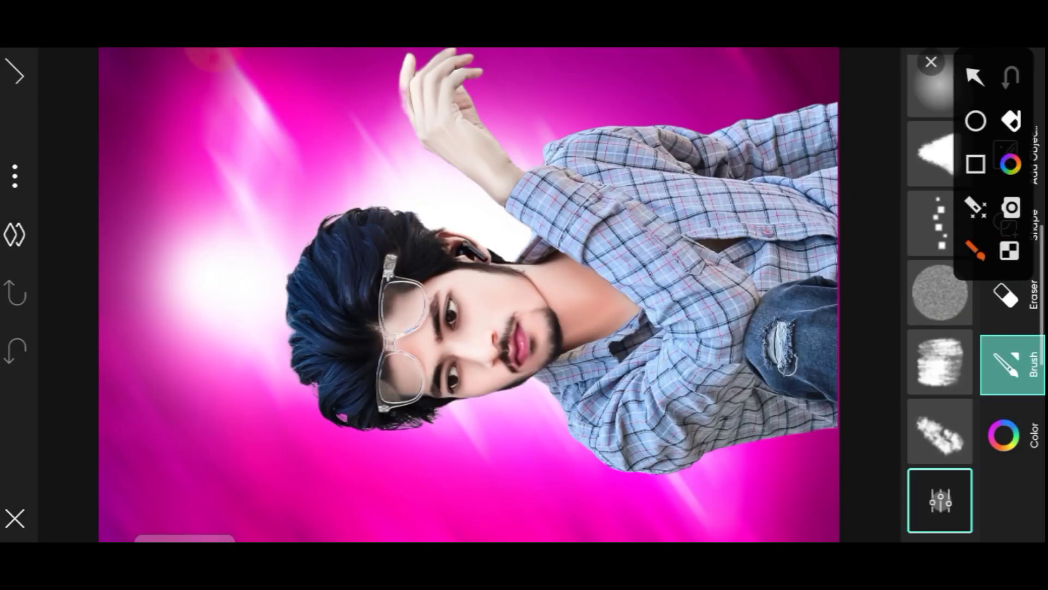
drag(442, 355, 898, 106)
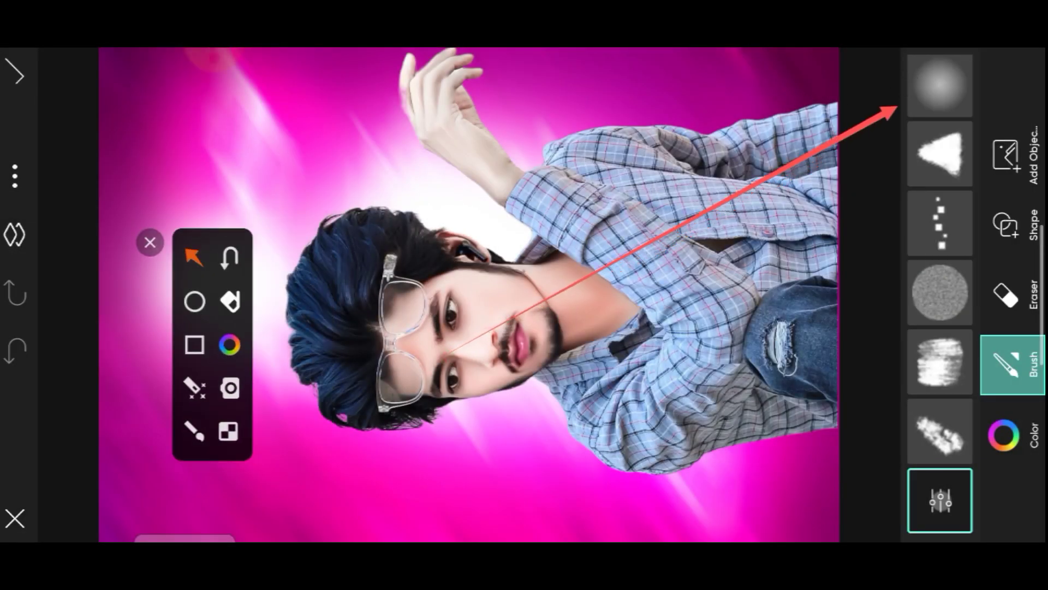
drag(511, 191, 898, 107)
drag(483, 241, 856, 104)
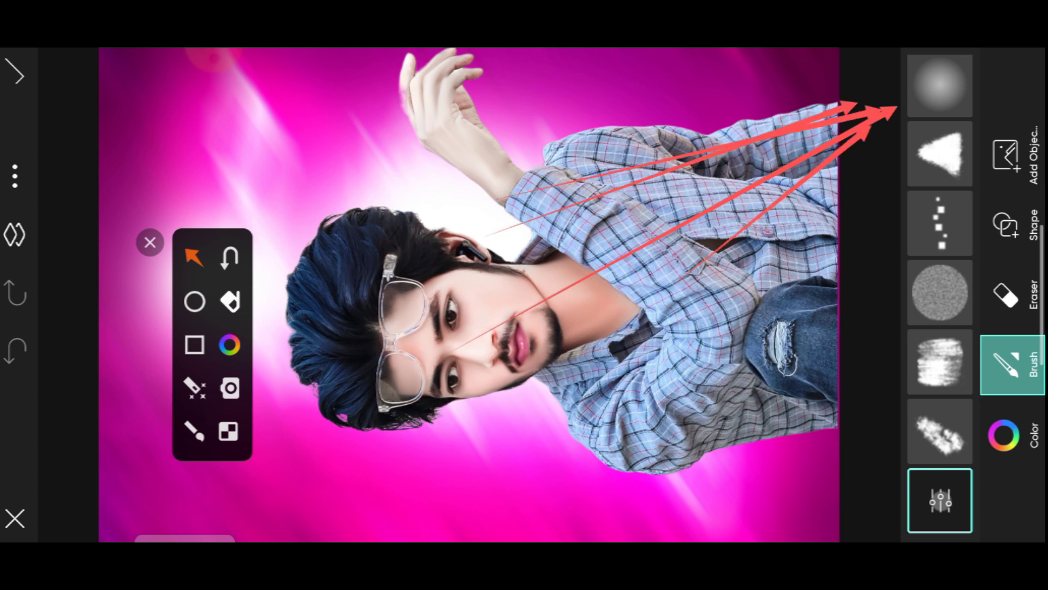
click(149, 243)
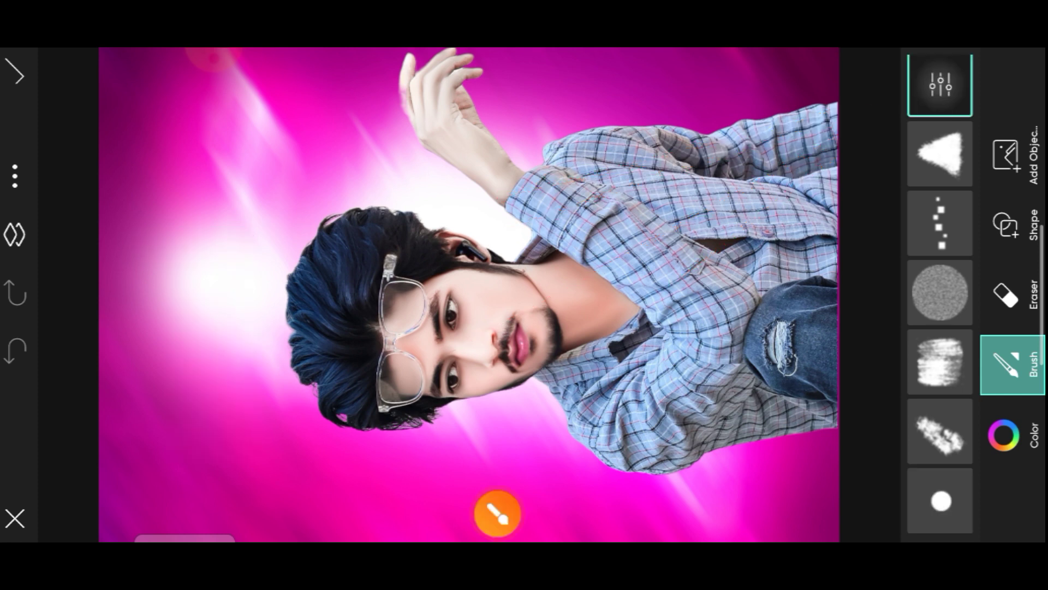
click(940, 85)
drag(815, 442, 814, 122)
click(940, 85)
- Eyedrop the background pink and paint a diagonal pink stroke across the shirt
click(1003, 435)
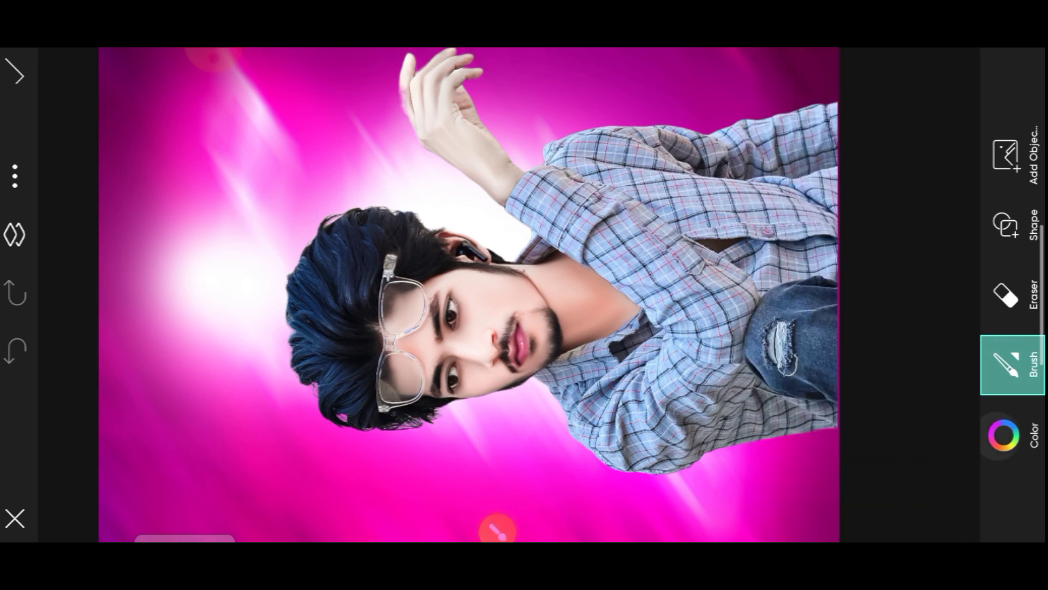
click(498, 528)
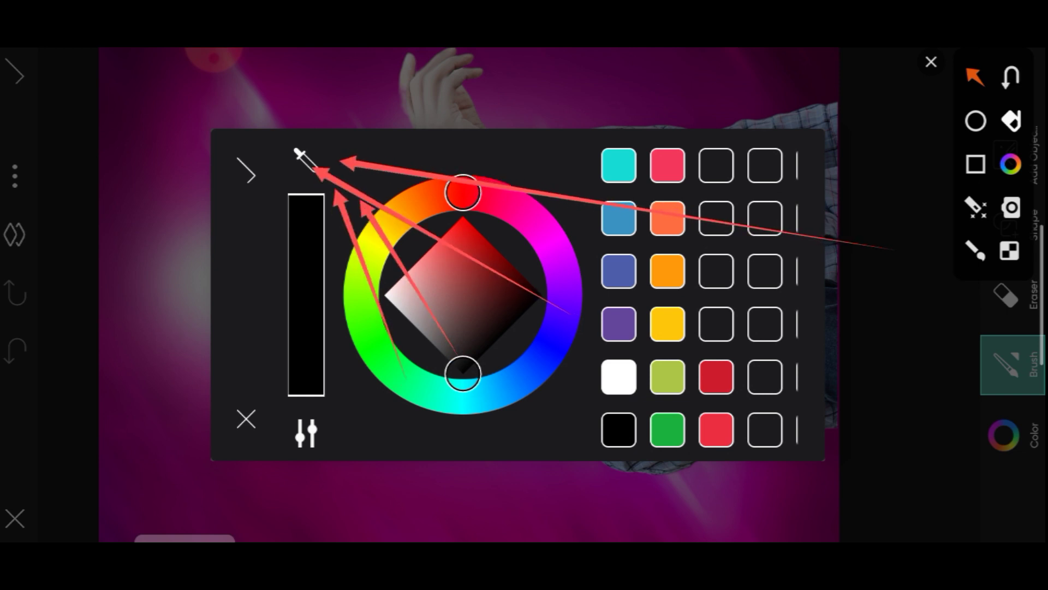
click(931, 61)
click(307, 160)
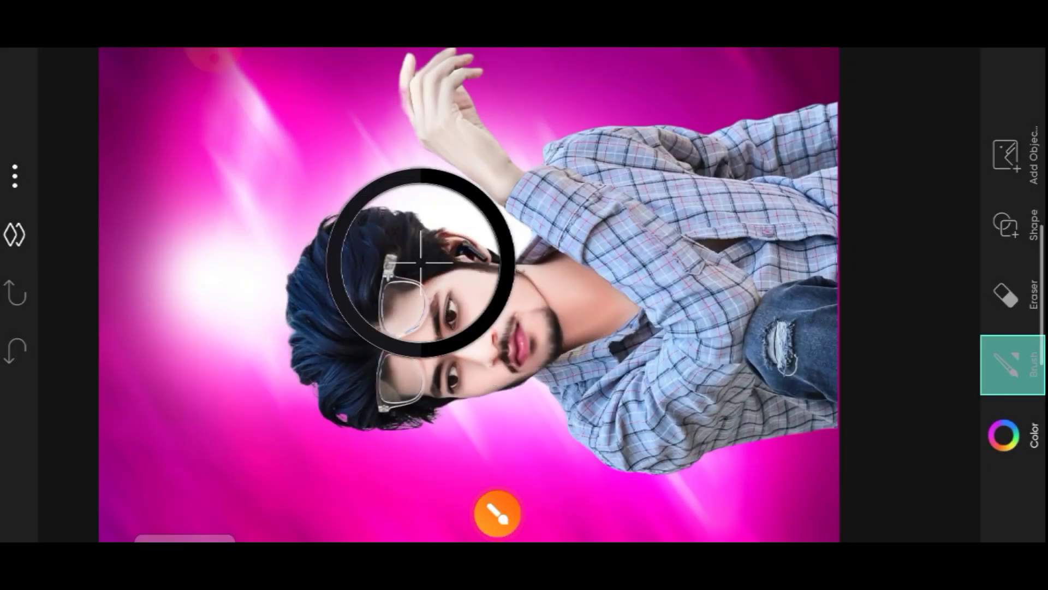
drag(416, 269, 167, 377)
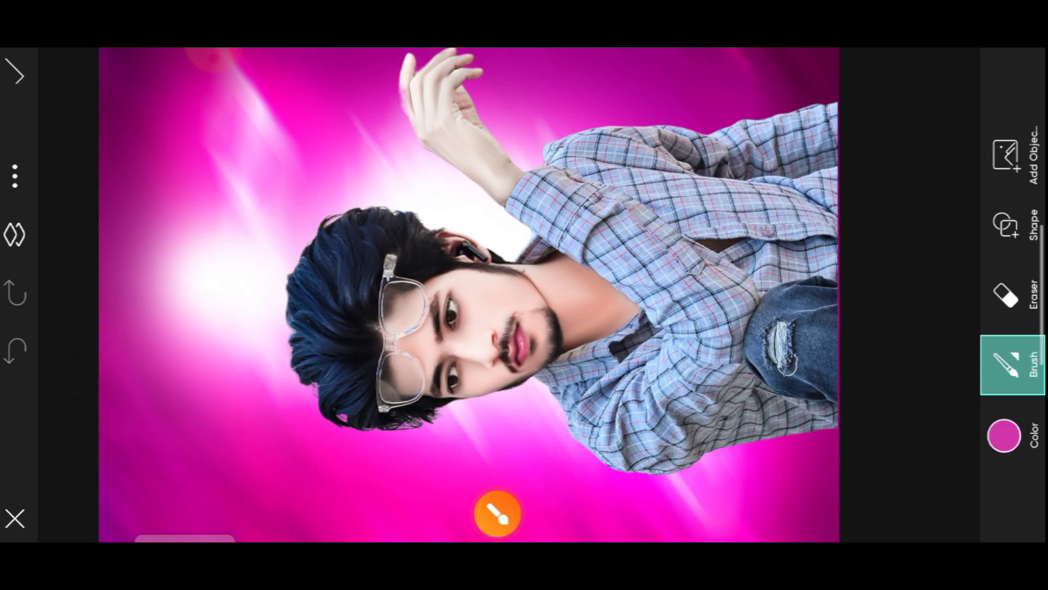
drag(671, 84, 779, 489)
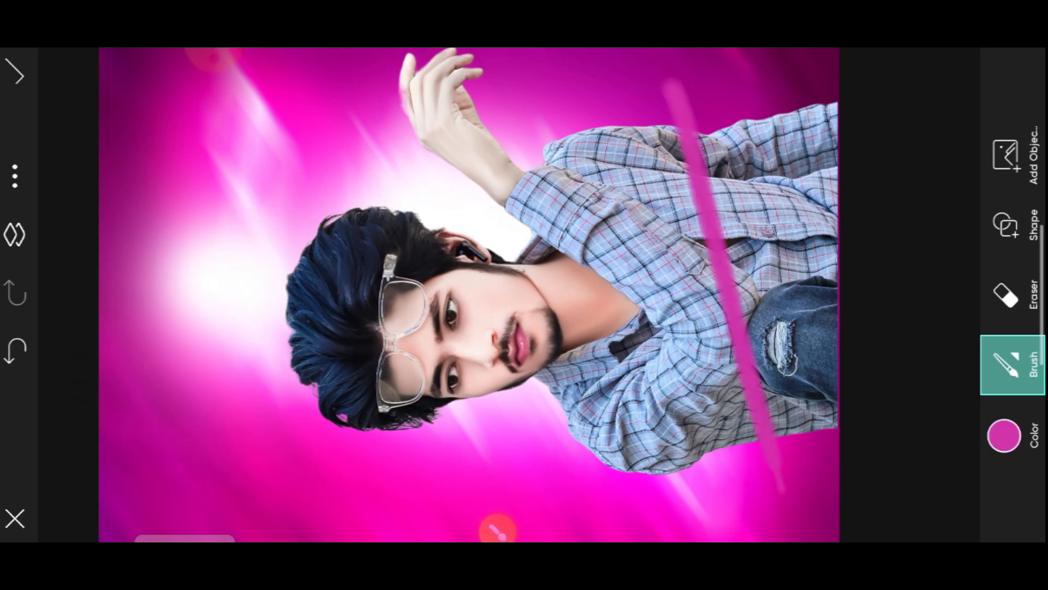
- Transform the pink stroke layer, stretching it rightward over the portrait, and apply the drawing
click(15, 235)
click(68, 83)
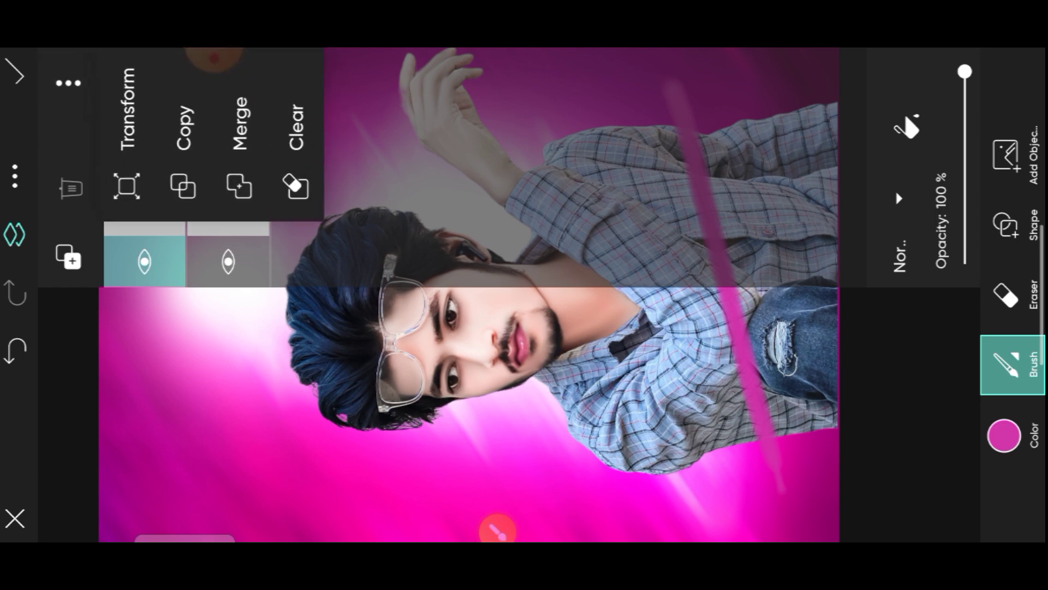
click(127, 126)
mouse_move(726, 273)
mouse_down()
mouse_move(622, 273)
mouse_move(753, 273)
mouse_up()
drag(808, 295, 928, 295)
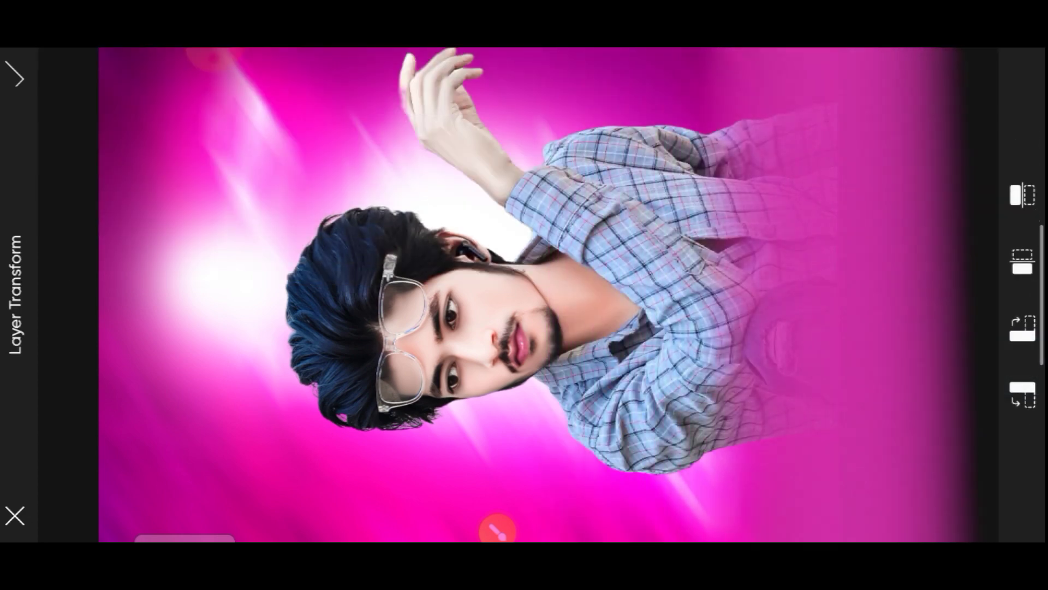
click(14, 76)
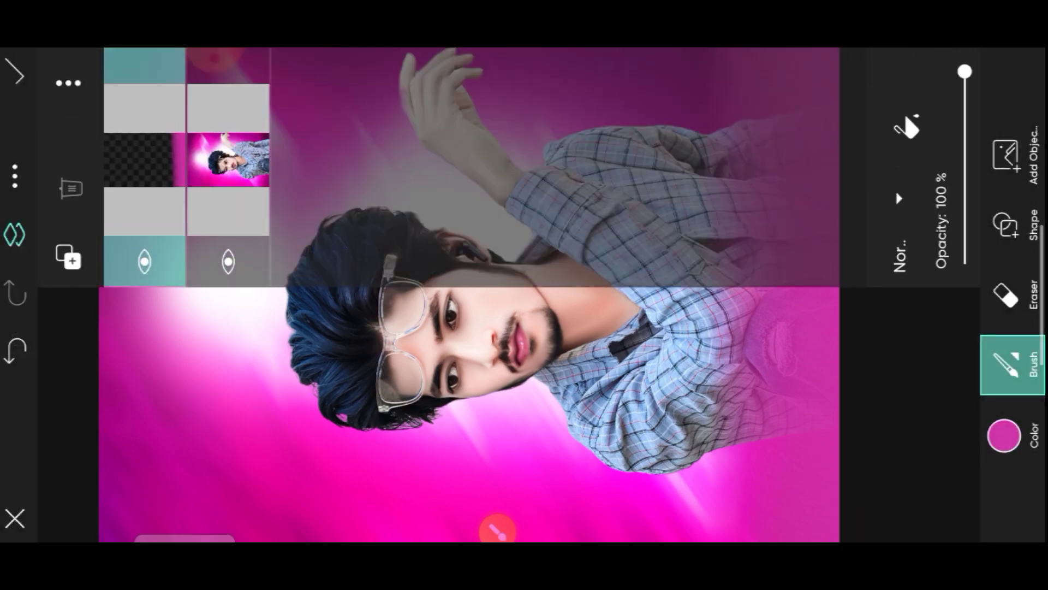
click(15, 74)
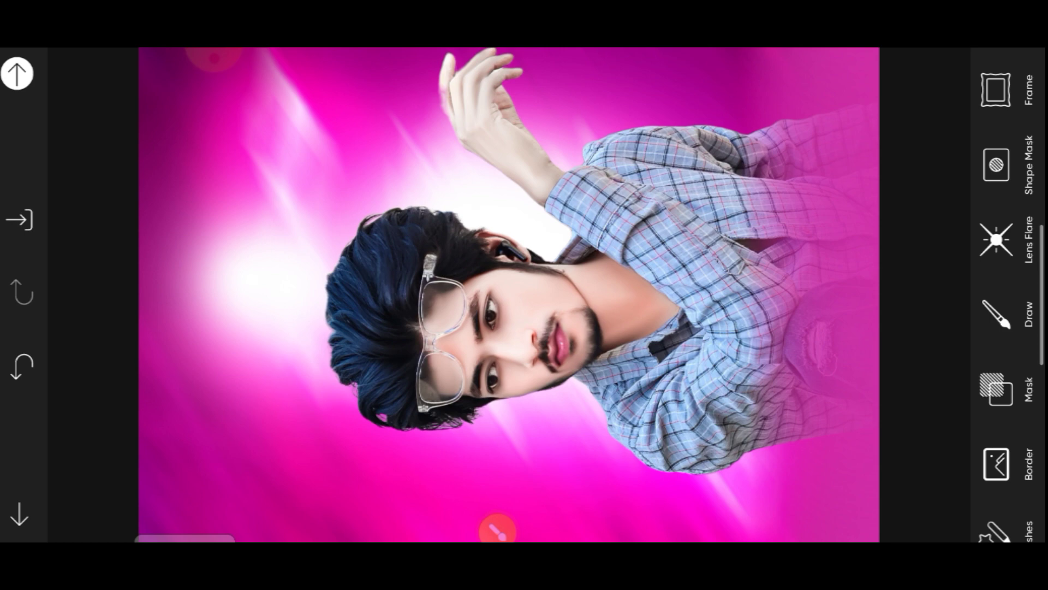
- Save the pink-faded composite to the photo gallery and dismiss the sharing options
click(19, 220)
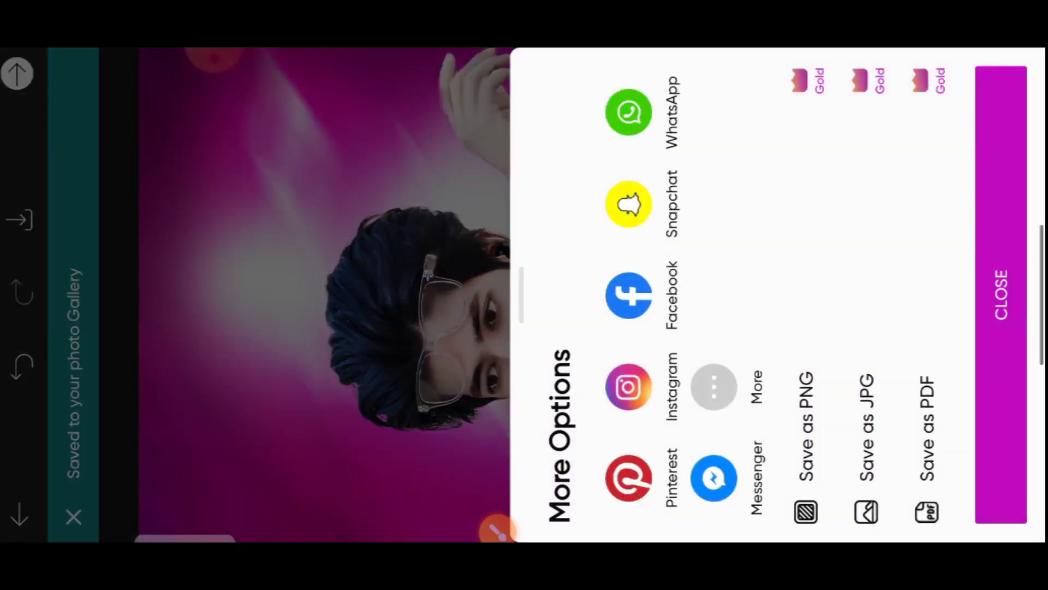
key(Escape)
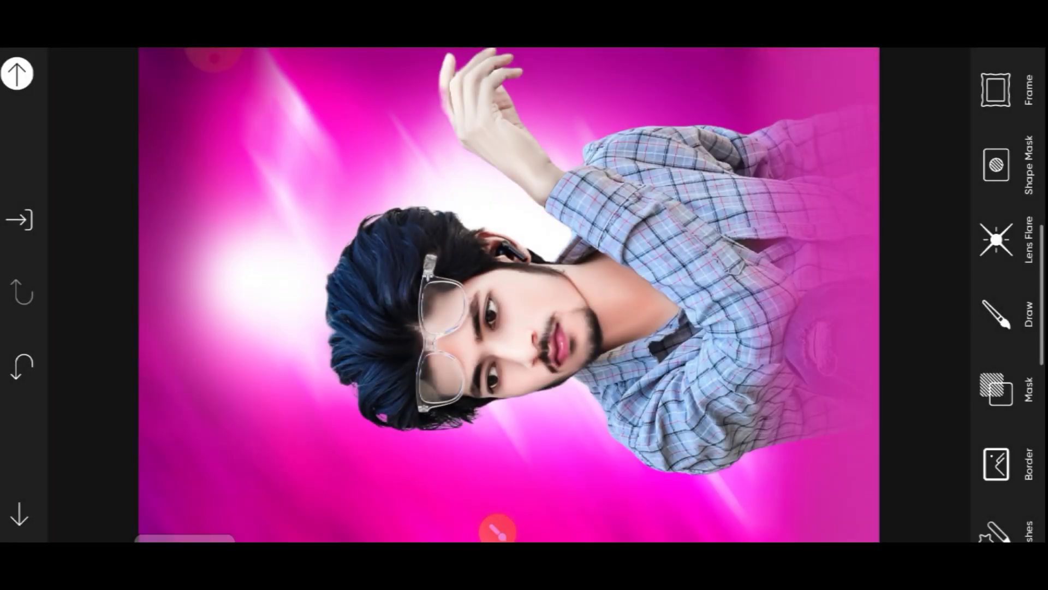
click(214, 57)
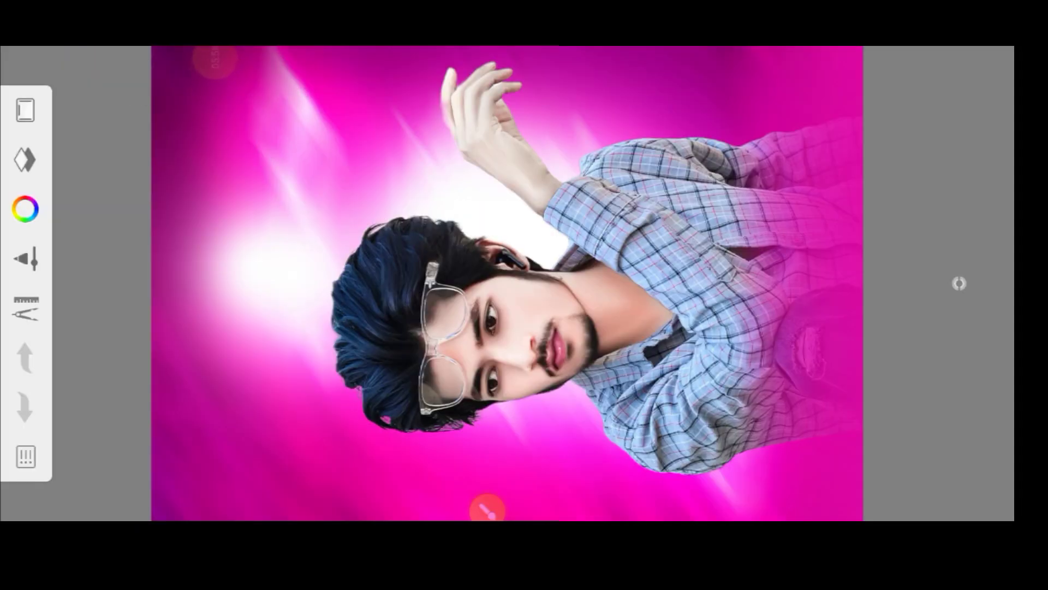
- Select the Smudge Coarse Angular Brush from the brush library and check its settings
click(25, 259)
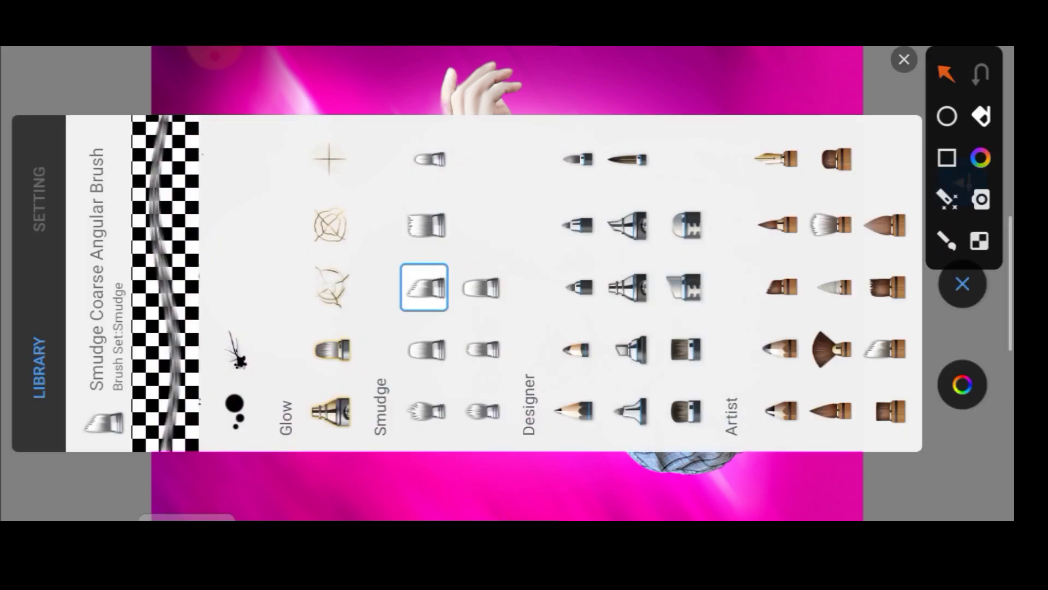
drag(220, 137, 391, 253)
drag(213, 118, 330, 221)
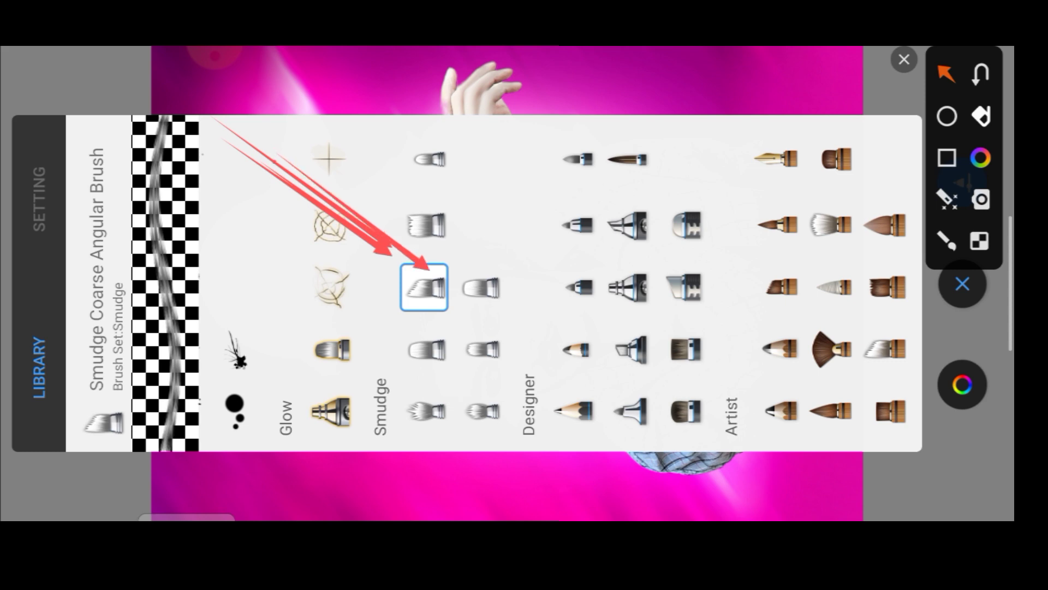
click(904, 59)
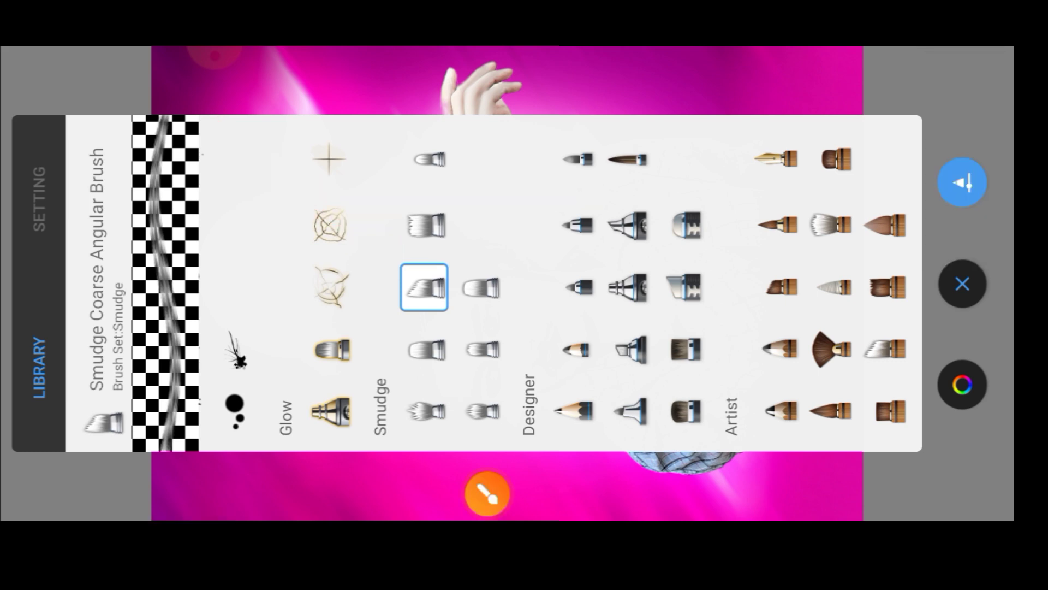
click(39, 199)
click(962, 284)
scroll(546, 284, up, 3)
scroll(546, 284, up, 3)
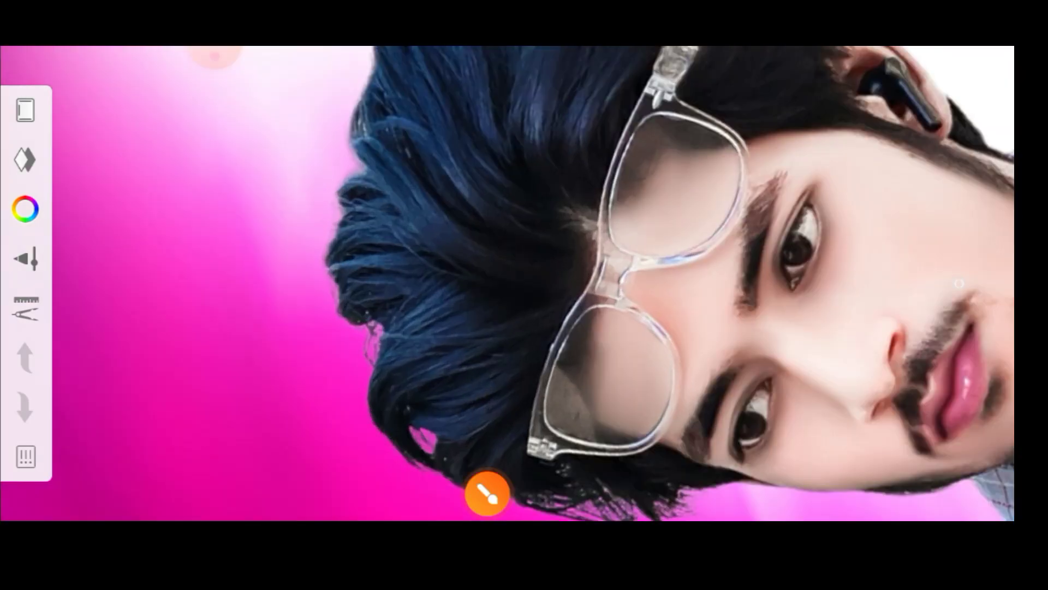
scroll(507, 284, up, 5)
- Smudge the hair's left and upper-left edge outward into the pink background
drag(393, 251, 311, 295)
mouse_move(573, 268)
mouse_down()
mouse_move(436, 300)
mouse_move(284, 229)
mouse_up()
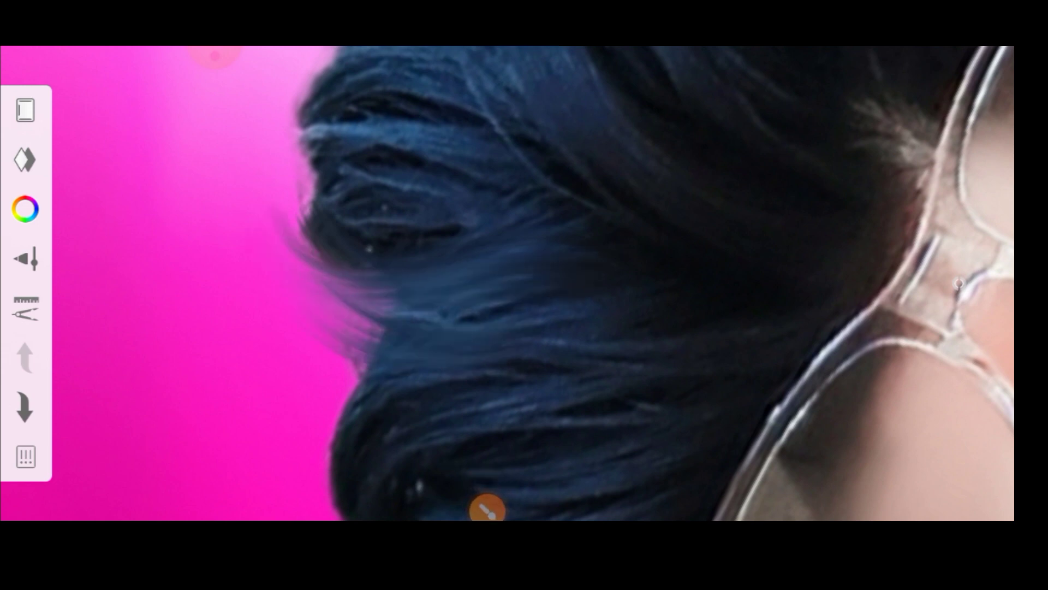
drag(382, 339, 306, 284)
drag(371, 393, 290, 306)
drag(327, 229, 278, 164)
drag(371, 316, 311, 273)
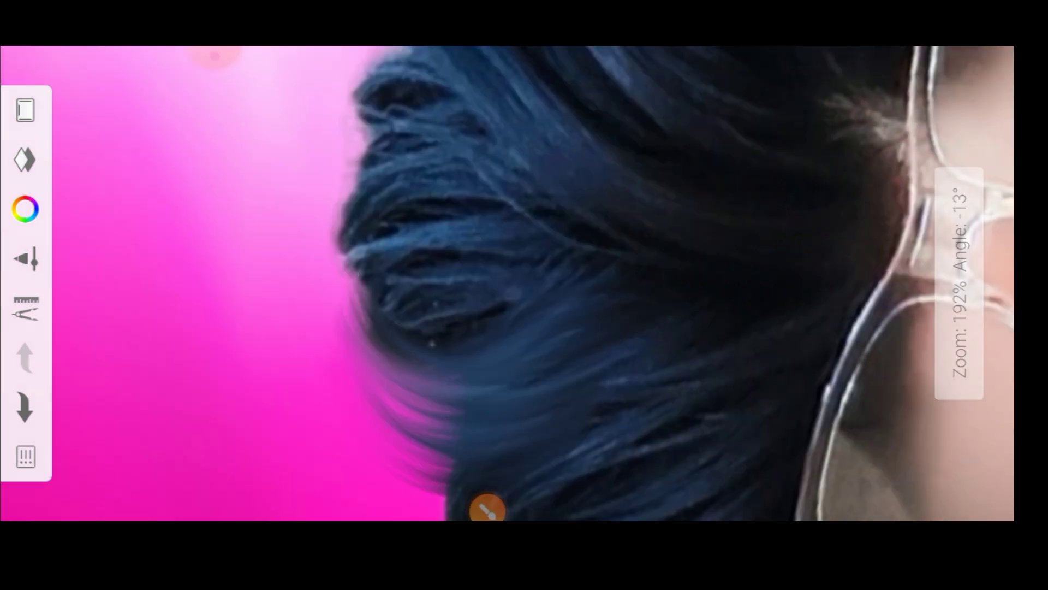
drag(377, 306, 328, 246)
drag(475, 322, 317, 229)
drag(437, 224, 322, 159)
drag(399, 251, 317, 109)
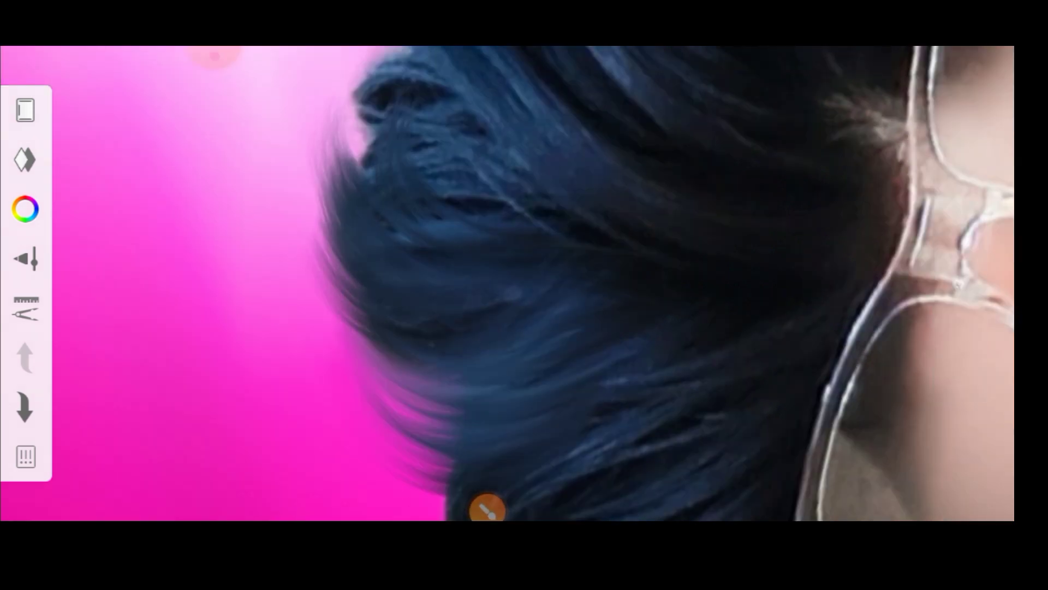
- Pull small bits of the hair's left edge out into the pink, darkening it
scroll(508, 284, down, 2)
drag(454, 208, 431, 131)
drag(436, 273, 425, 136)
scroll(508, 284, down, 3)
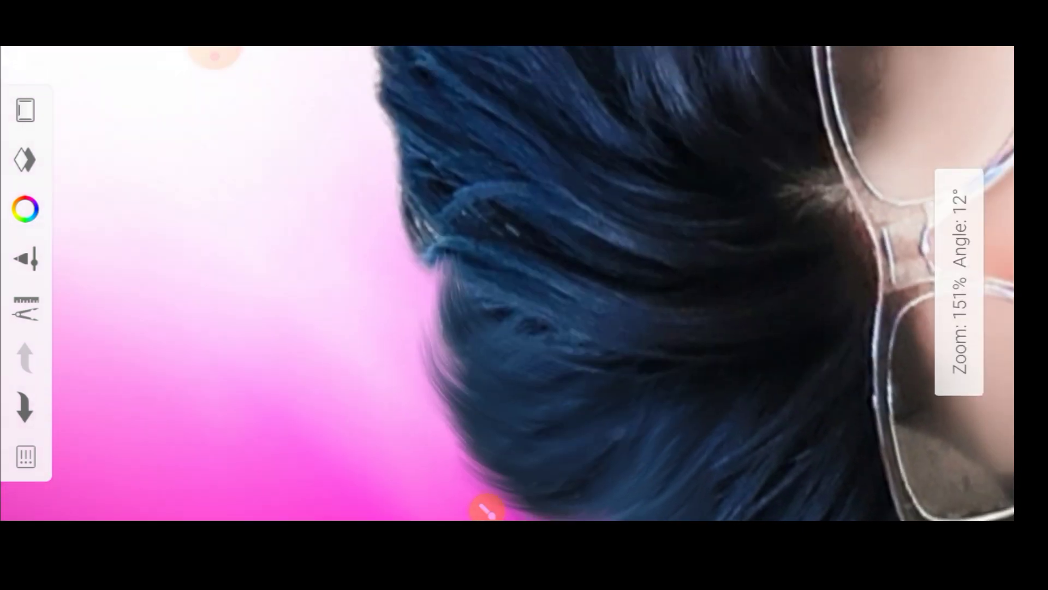
drag(470, 273, 399, 191)
drag(454, 300, 415, 248)
mouse_move(448, 344)
mouse_down()
mouse_move(390, 262)
mouse_move(393, 246)
mouse_up()
drag(453, 295, 404, 224)
- Push and feather more of the hair's left edge into the pink
scroll(507, 284, up, 2)
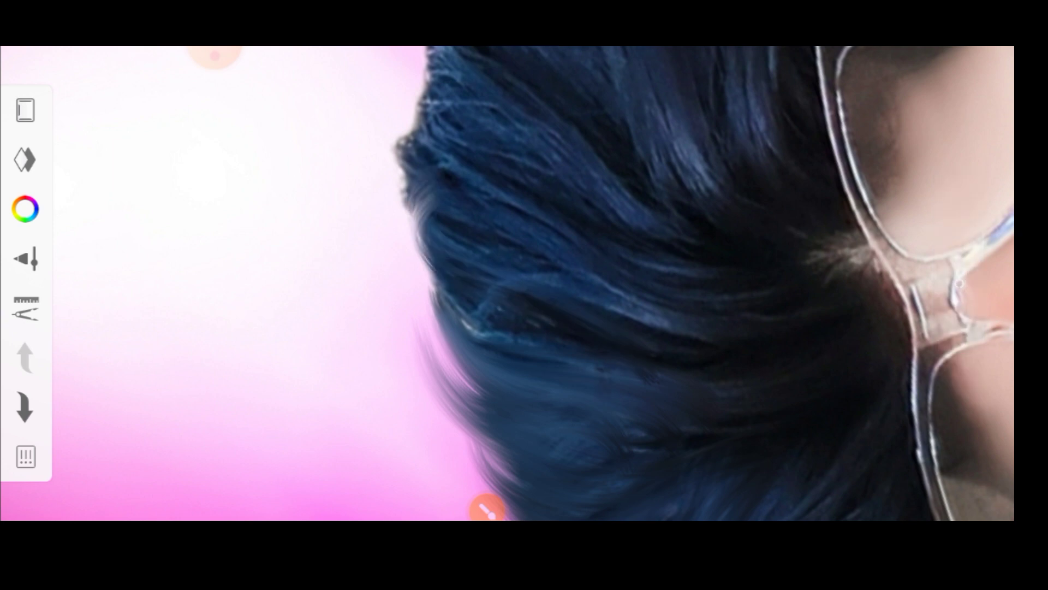
drag(481, 328, 404, 208)
drag(445, 322, 401, 218)
mouse_move(481, 393)
mouse_down()
mouse_move(407, 240)
mouse_move(398, 262)
mouse_move(391, 164)
mouse_up()
scroll(508, 284, up, 2)
drag(464, 322, 421, 158)
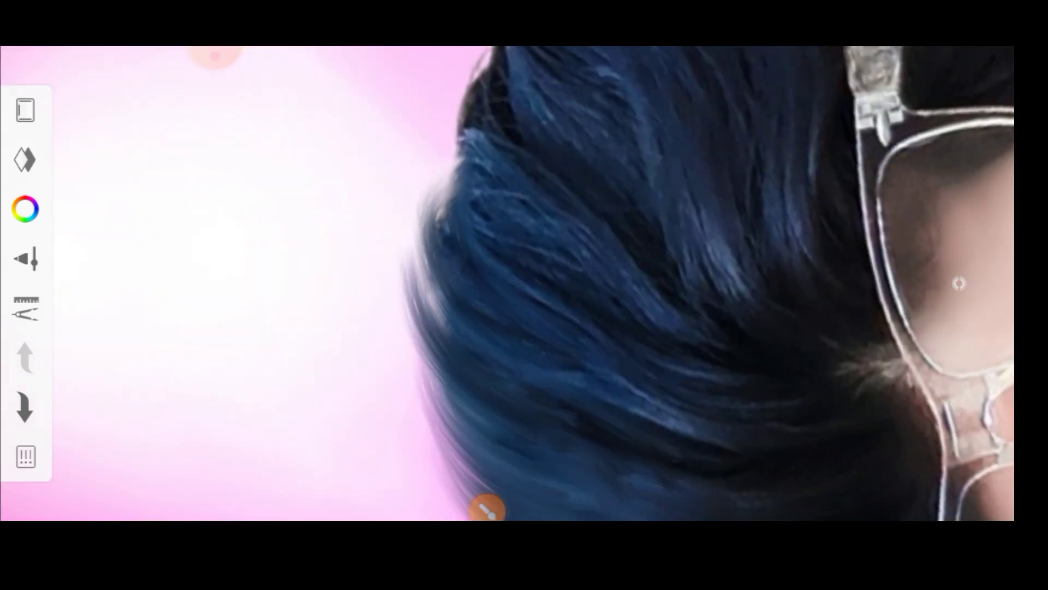
drag(447, 349, 396, 202)
drag(492, 229, 437, 115)
drag(451, 240, 423, 120)
drag(464, 328, 409, 180)
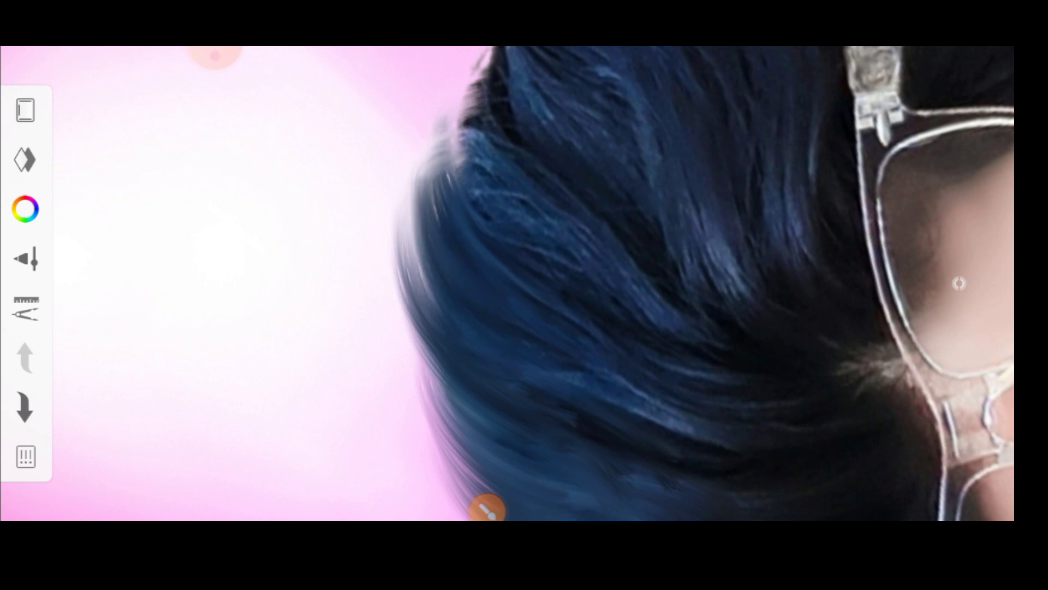
- Smudge and darken the hair's left edge, dragging it further into the pink
scroll(507, 284, down, 1)
drag(497, 262, 475, 164)
drag(535, 349, 475, 186)
drag(497, 344, 448, 262)
drag(494, 415, 443, 235)
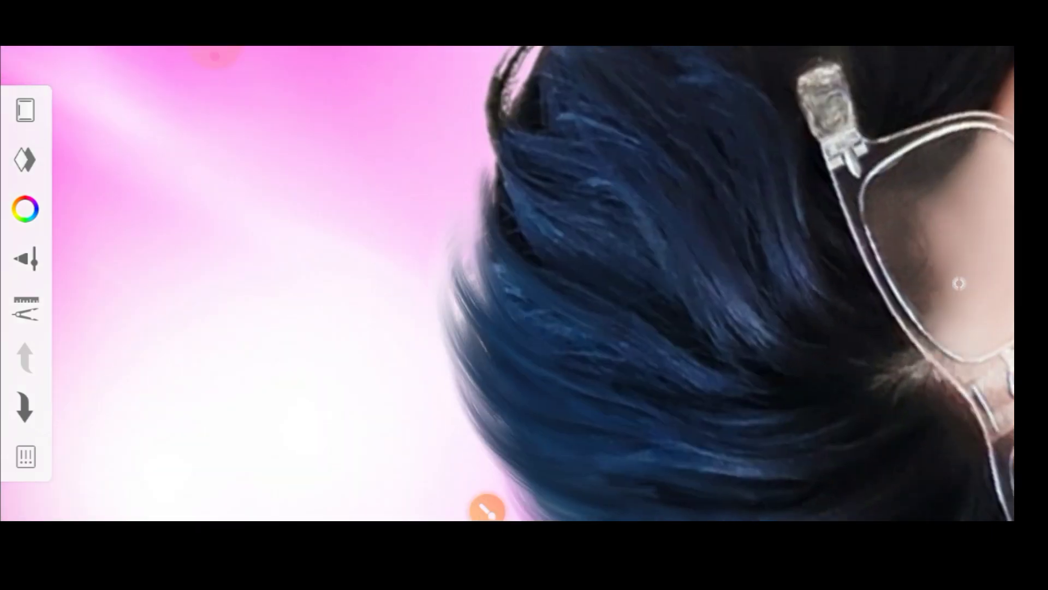
drag(497, 437, 437, 268)
drag(492, 317, 470, 148)
drag(480, 371, 453, 185)
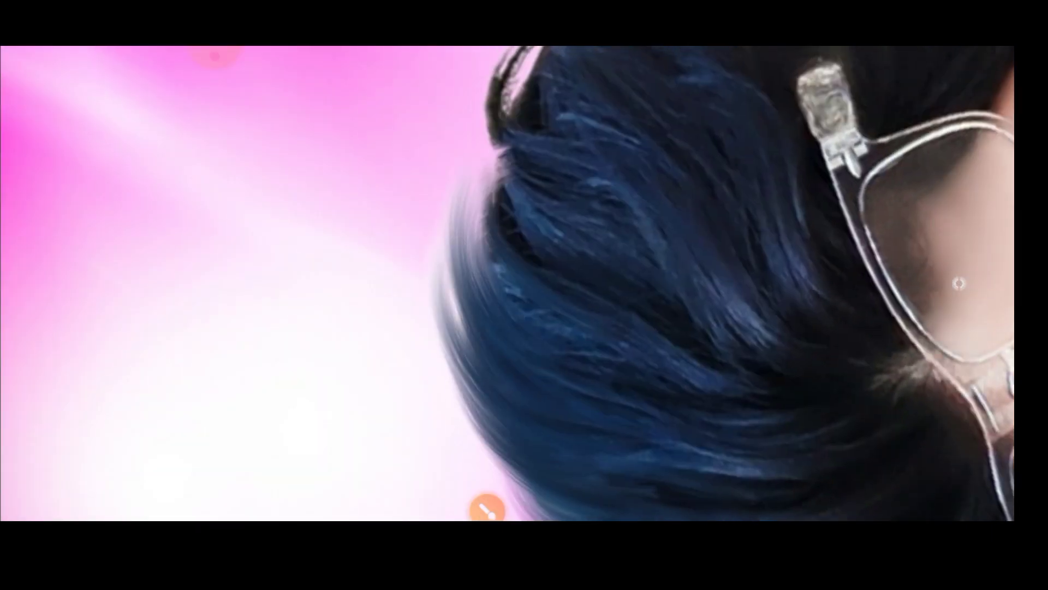
- Enlarge the smudge brush and keep pulling the dark hair edge into the pink
click(487, 509)
drag(377, 272, 377, 215)
click(959, 281)
drag(546, 252, 486, 136)
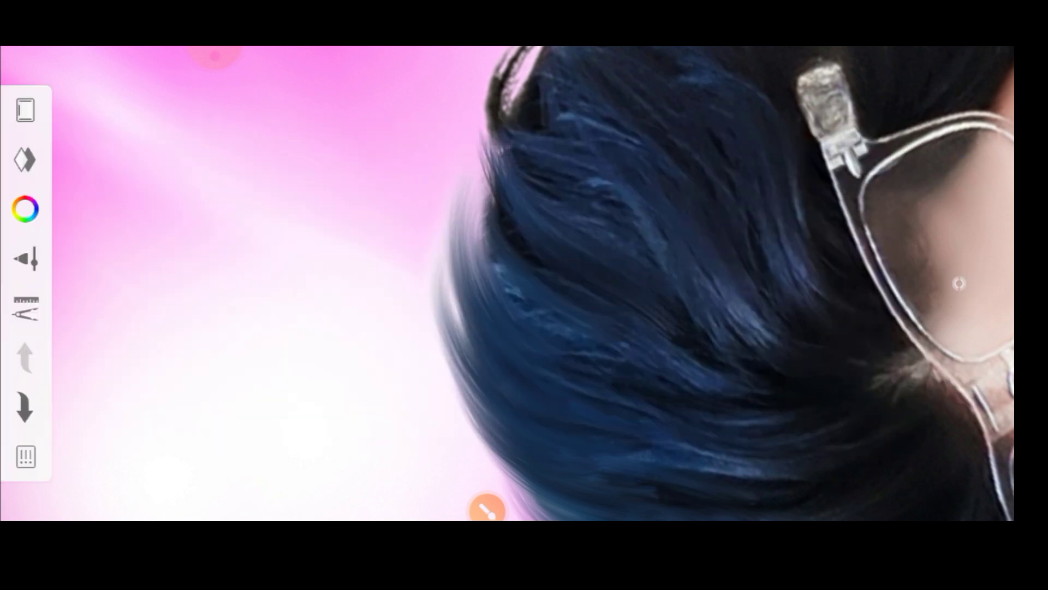
drag(505, 174, 494, 101)
drag(503, 273, 462, 145)
drag(541, 327, 454, 145)
scroll(959, 284, down, 1)
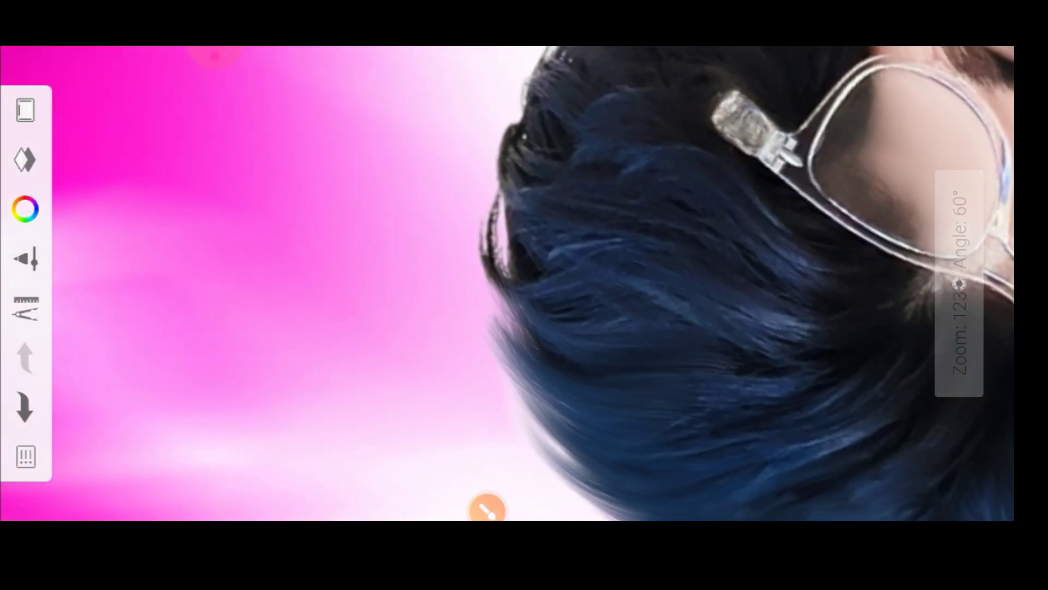
drag(519, 251, 470, 134)
drag(510, 281, 450, 183)
- Rotate the canvas and pull wispy strands out from the hair's left edge
drag(959, 283, 819, 273)
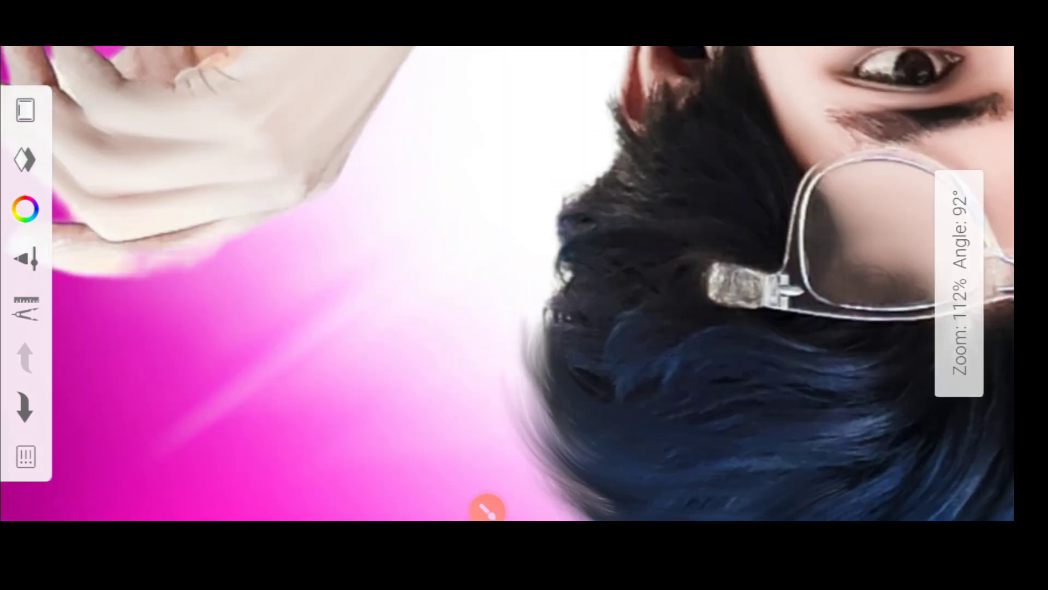
mouse_move(578, 256)
mouse_down()
mouse_move(524, 338)
mouse_move(513, 399)
mouse_up()
drag(584, 295, 496, 442)
drag(595, 180, 526, 300)
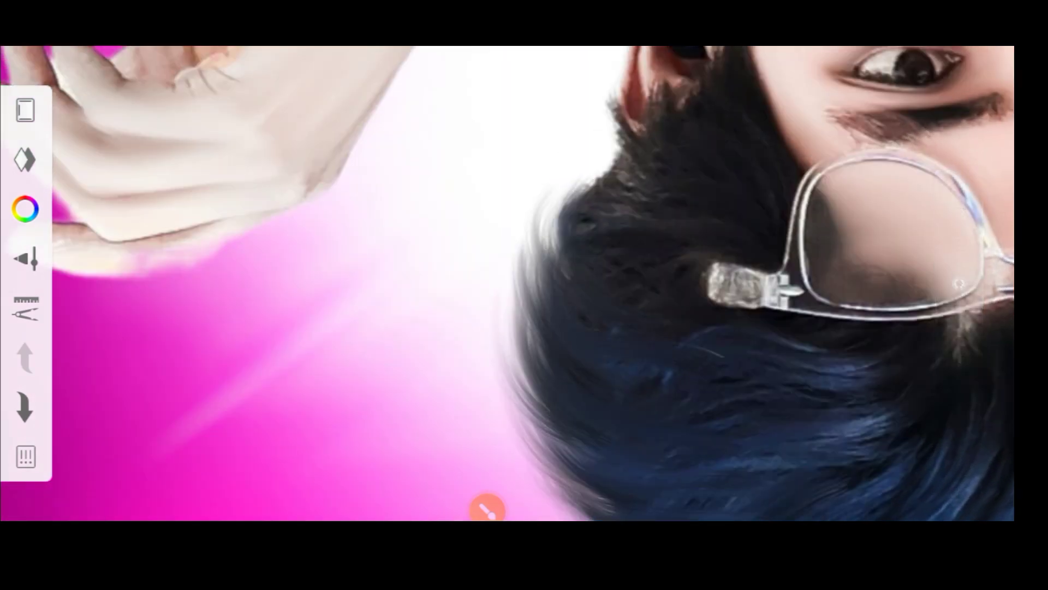
drag(601, 273, 491, 273)
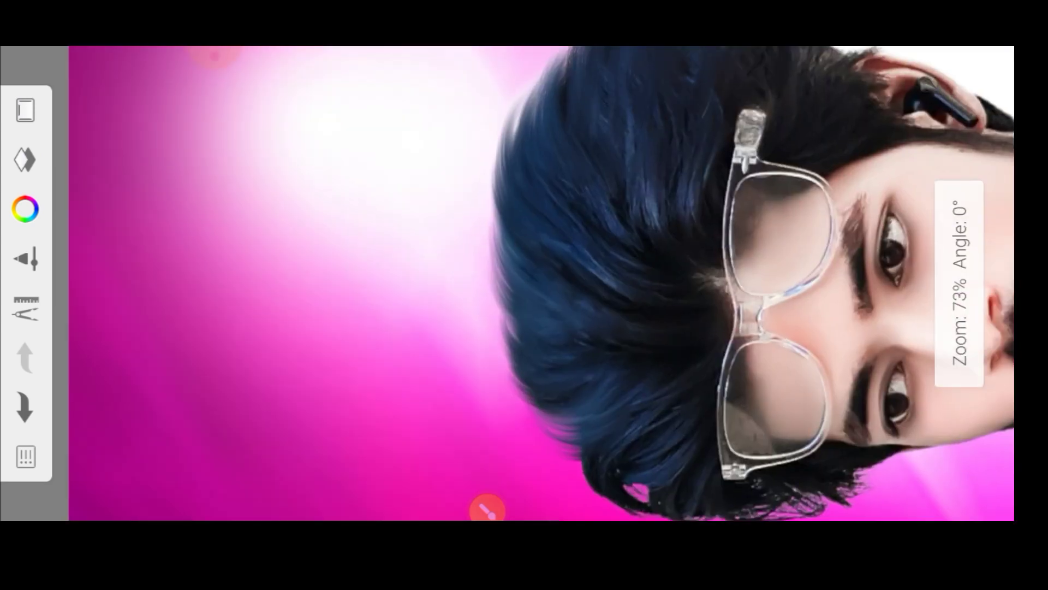
drag(601, 273, 491, 245)
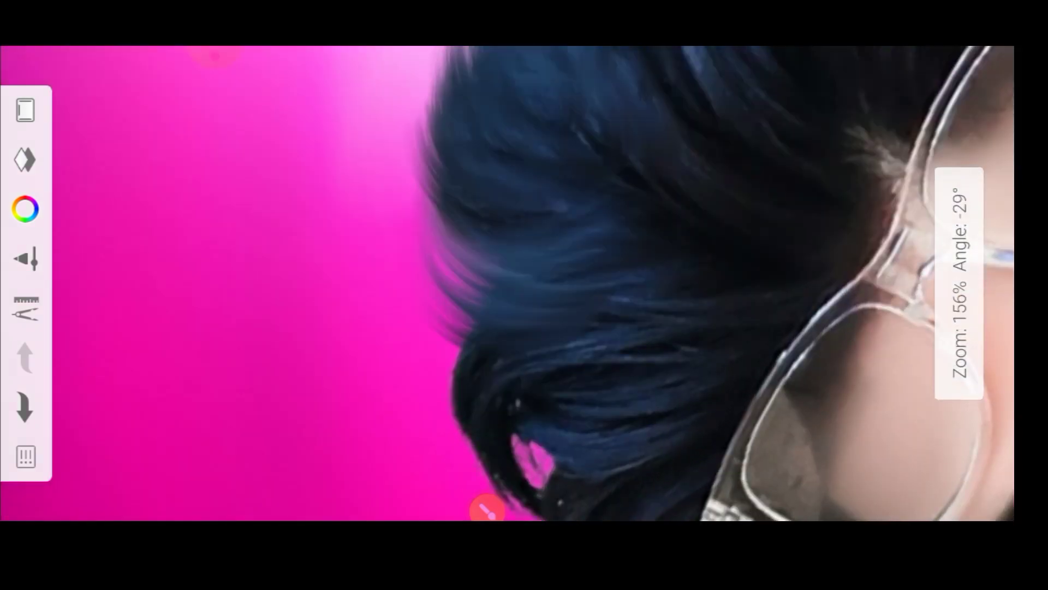
drag(508, 185, 454, 306)
drag(497, 246, 432, 357)
drag(568, 404, 426, 447)
- Smudge more wispy strands along the hair's left edge
drag(601, 273, 518, 218)
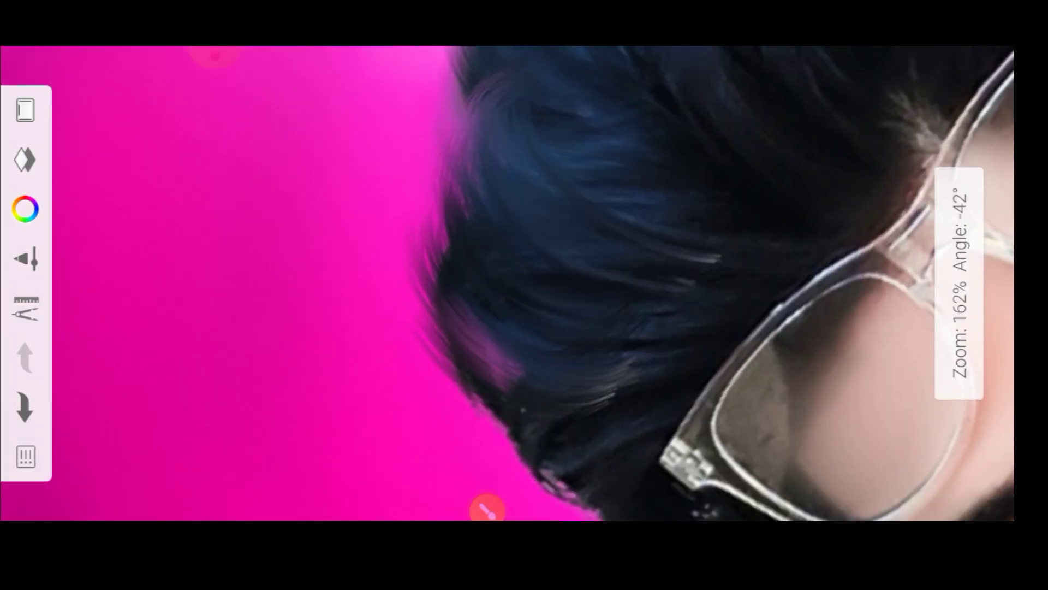
drag(710, 284, 585, 349)
drag(502, 323, 420, 420)
drag(518, 218, 601, 273)
drag(519, 262, 470, 322)
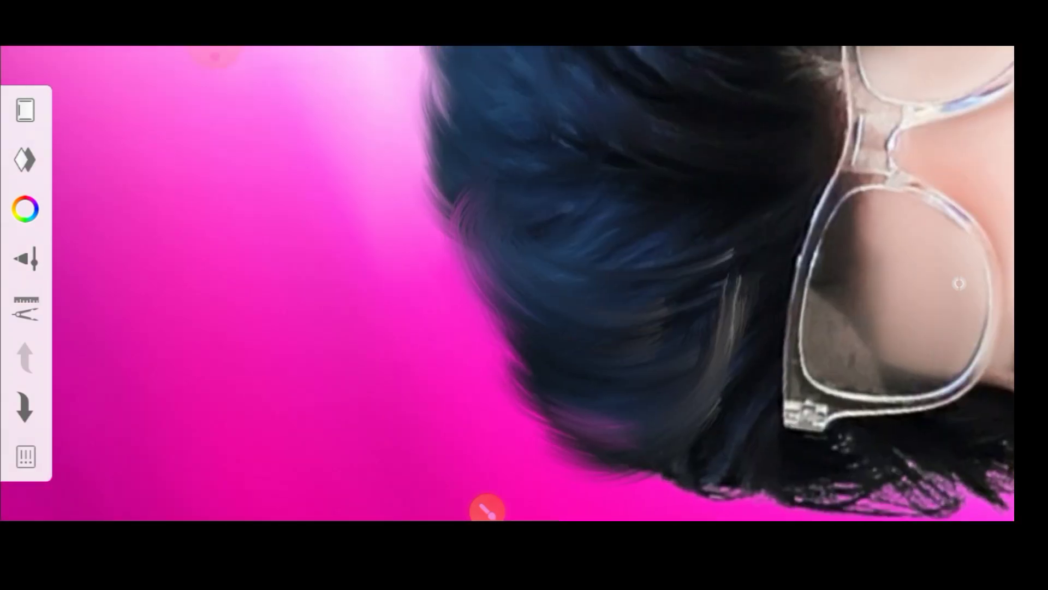
drag(535, 278, 453, 393)
drag(590, 317, 453, 464)
drag(524, 219, 393, 382)
mouse_move(601, 273)
mouse_down()
mouse_move(546, 262)
mouse_move(431, 382)
mouse_up()
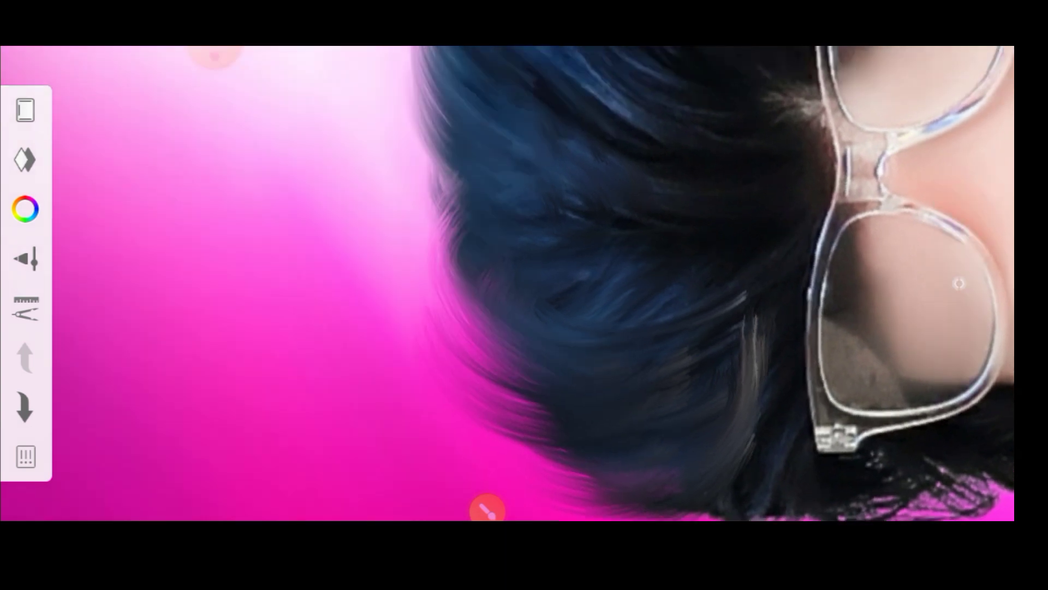
- Add final dark wisps at the hair edge and zoom out to see the whole face
drag(551, 207, 418, 382)
drag(617, 278, 399, 147)
drag(466, 87, 407, 218)
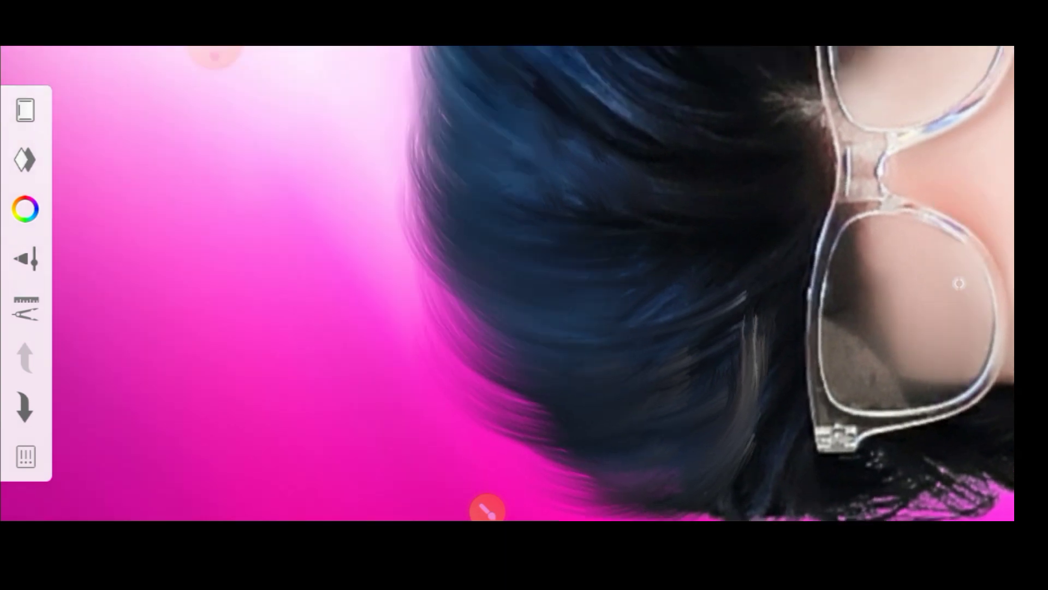
drag(601, 273, 519, 246)
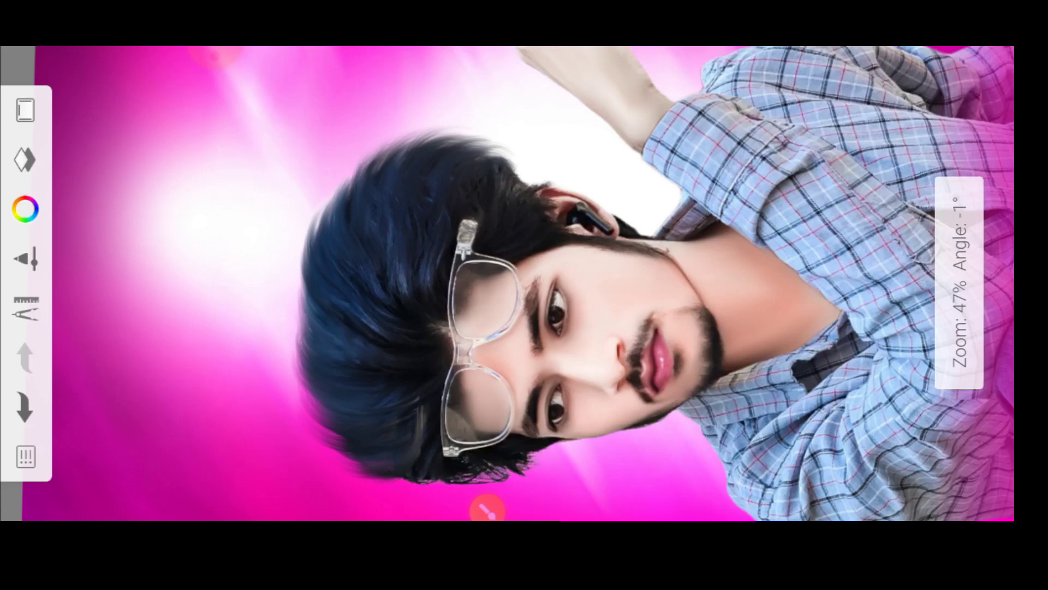
- Pick the Dream Brush from the full brush library and adjust its settings
click(24, 256)
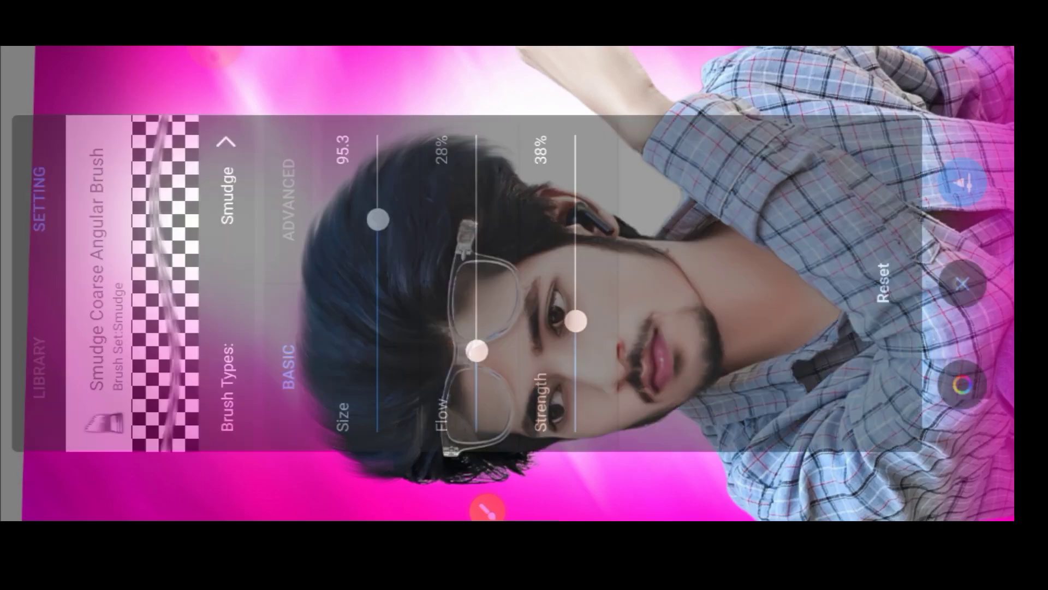
click(38, 366)
drag(710, 284, 437, 283)
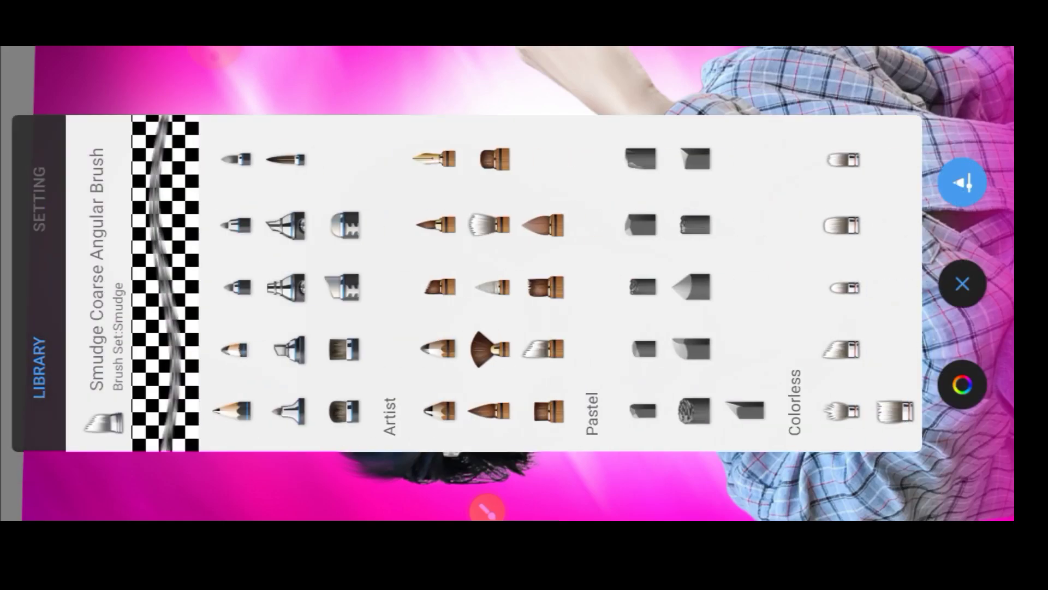
click(285, 159)
click(487, 505)
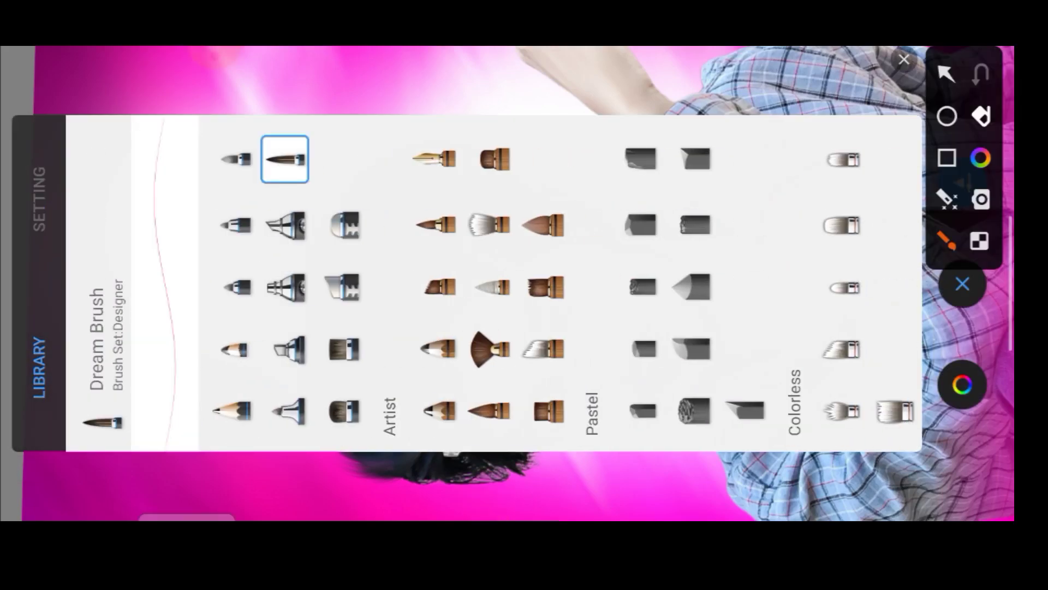
drag(726, 401, 308, 164)
drag(633, 412, 274, 132)
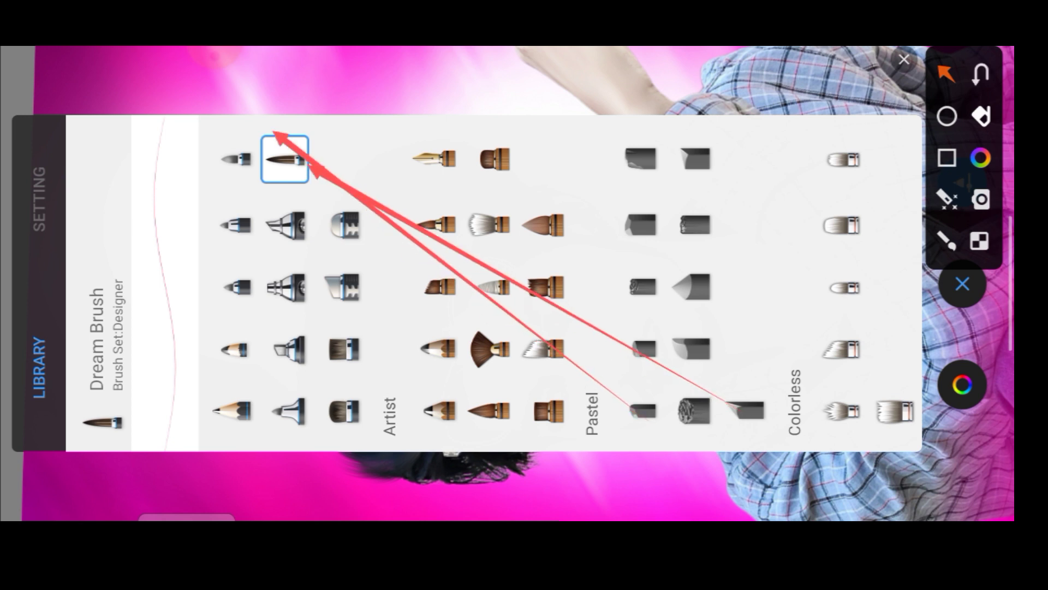
click(904, 59)
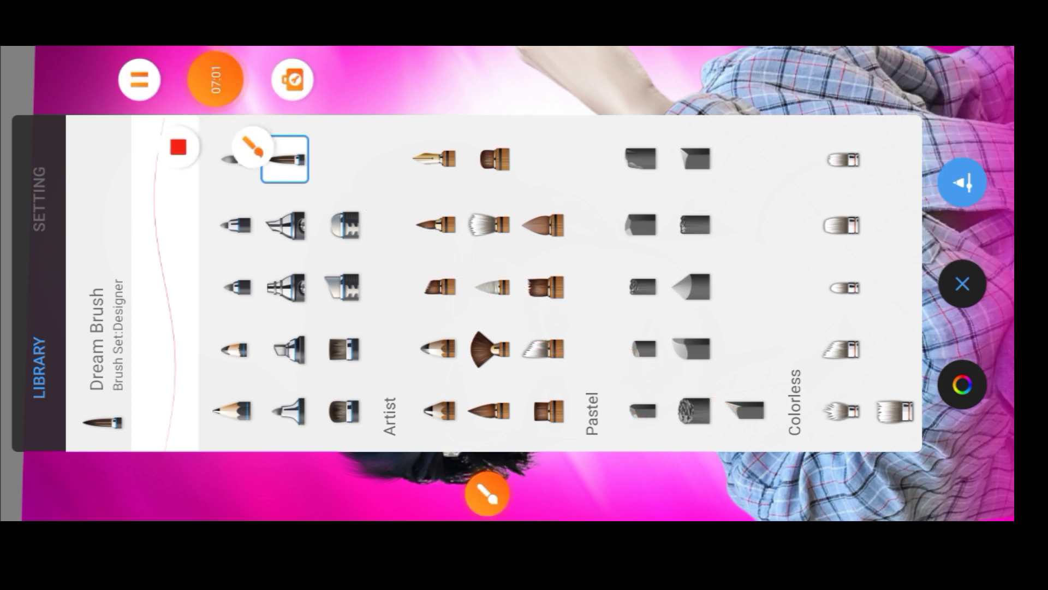
click(963, 283)
- Set the paint colour to black in the colour picker
click(25, 208)
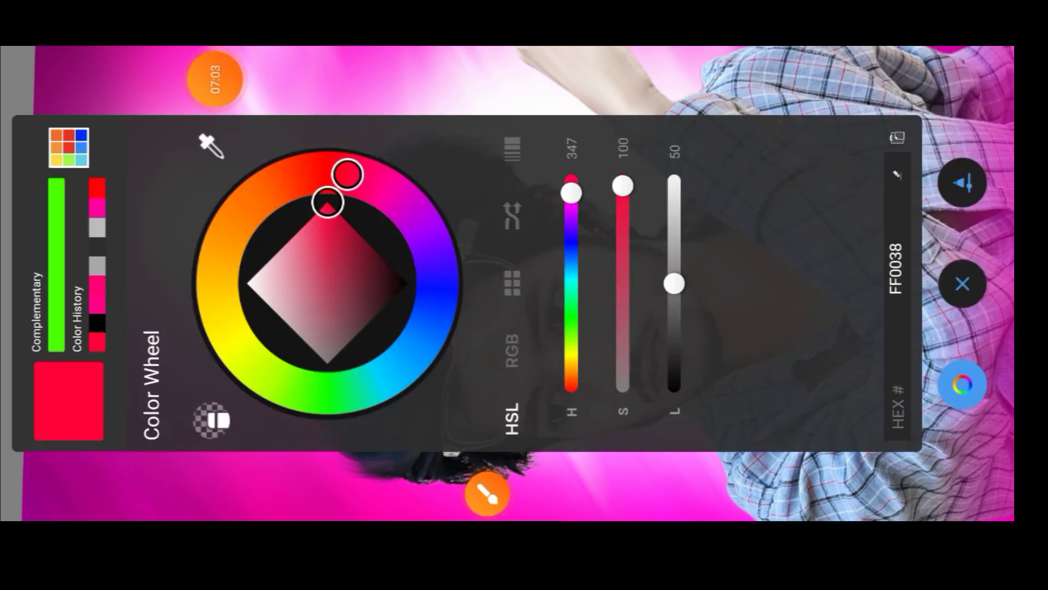
click(407, 281)
click(25, 209)
- Draw thin black flyaway strands along the hair edge and across the forehead
scroll(491, 273, up, 3)
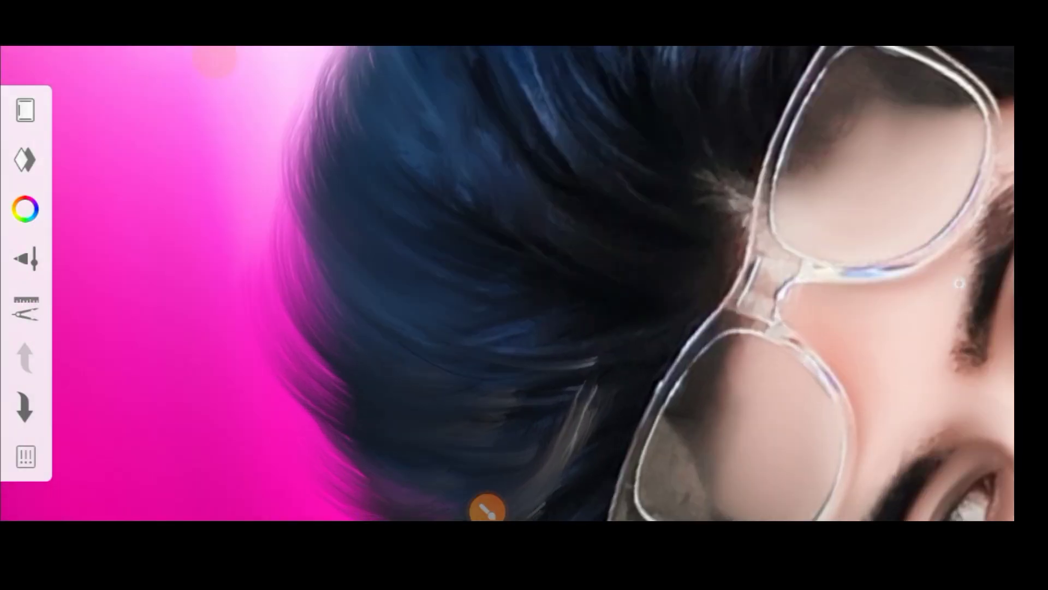
scroll(492, 273, up, 2)
drag(404, 77, 453, 328)
scroll(524, 284, down, 2)
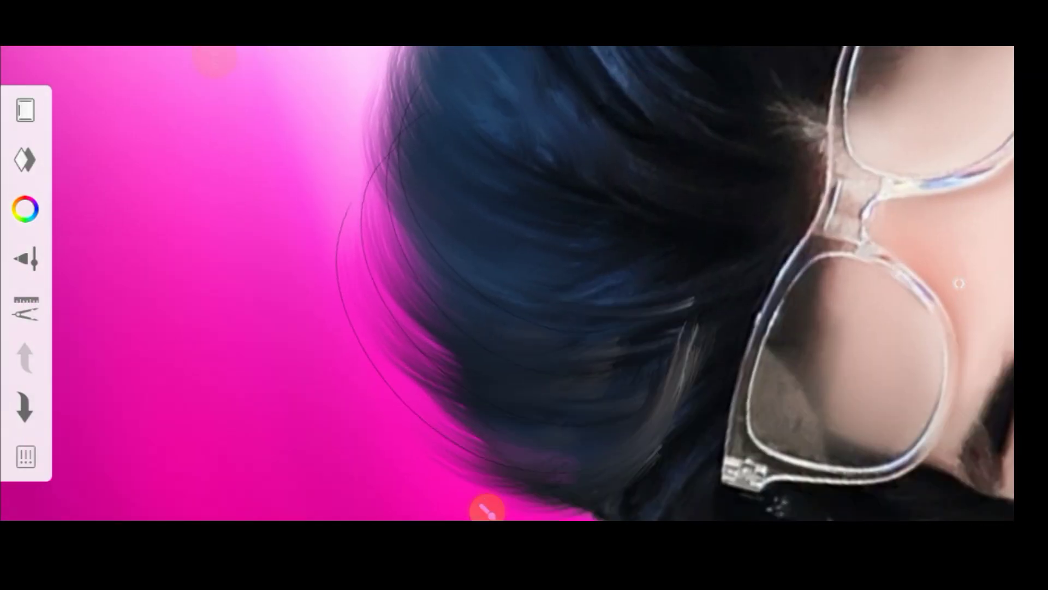
drag(481, 171, 453, 383)
scroll(959, 284, up, 1)
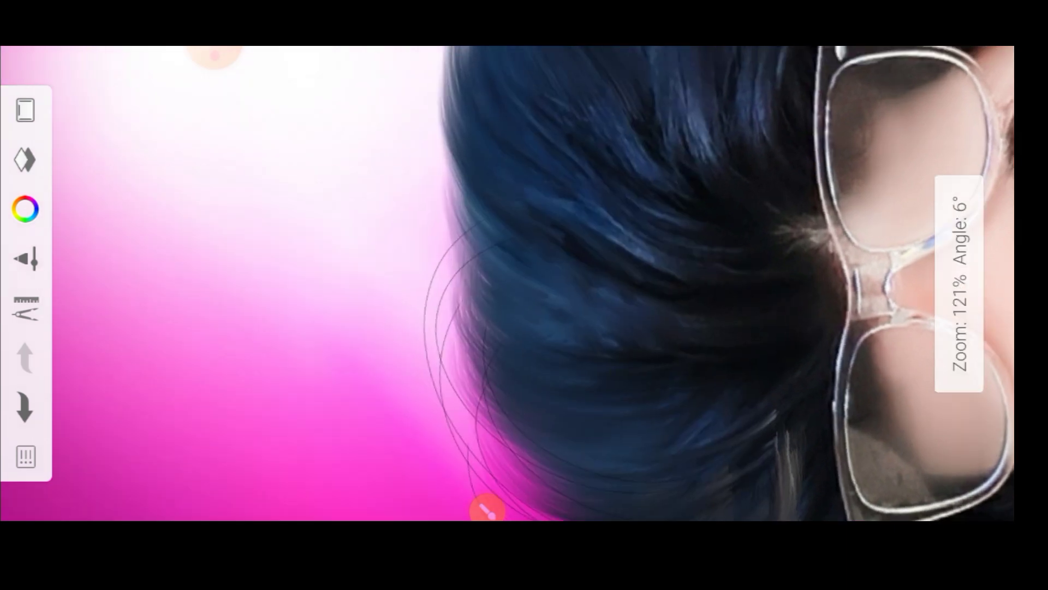
scroll(959, 283, down, 1)
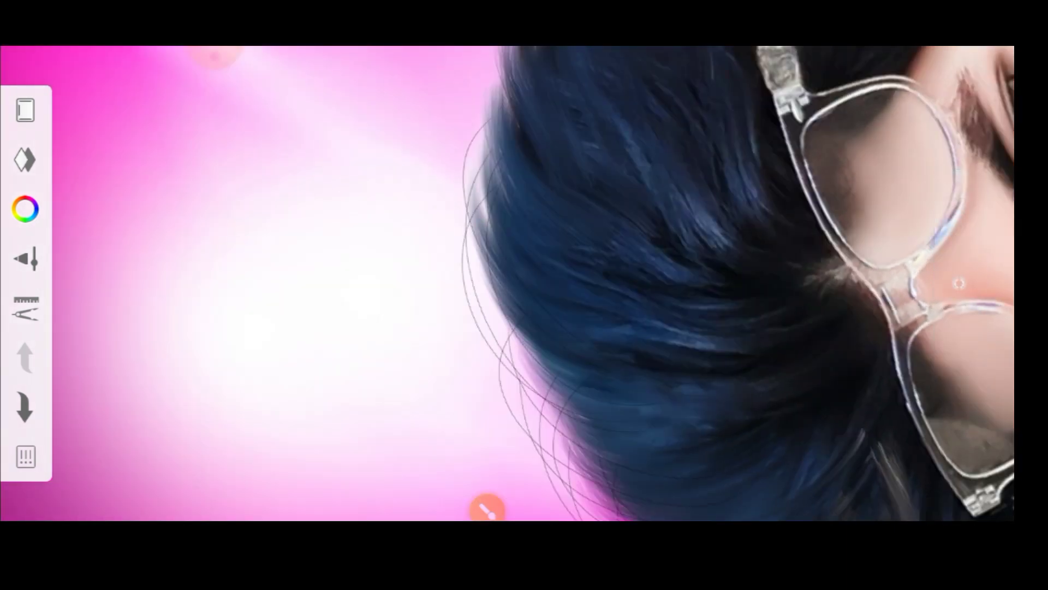
scroll(960, 283, down, 1)
scroll(960, 283, down, 2)
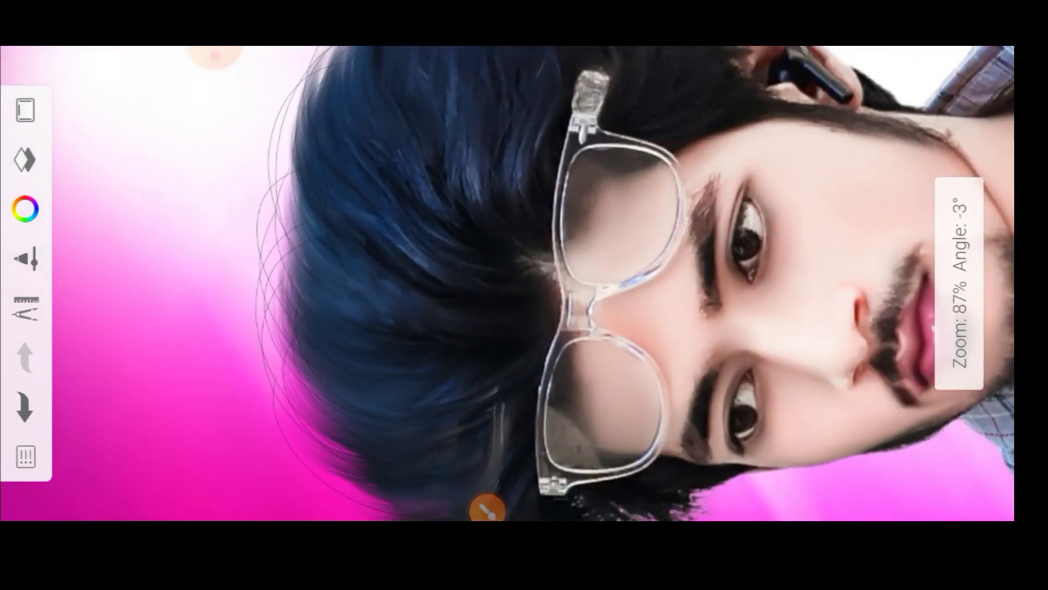
scroll(960, 283, up, 2)
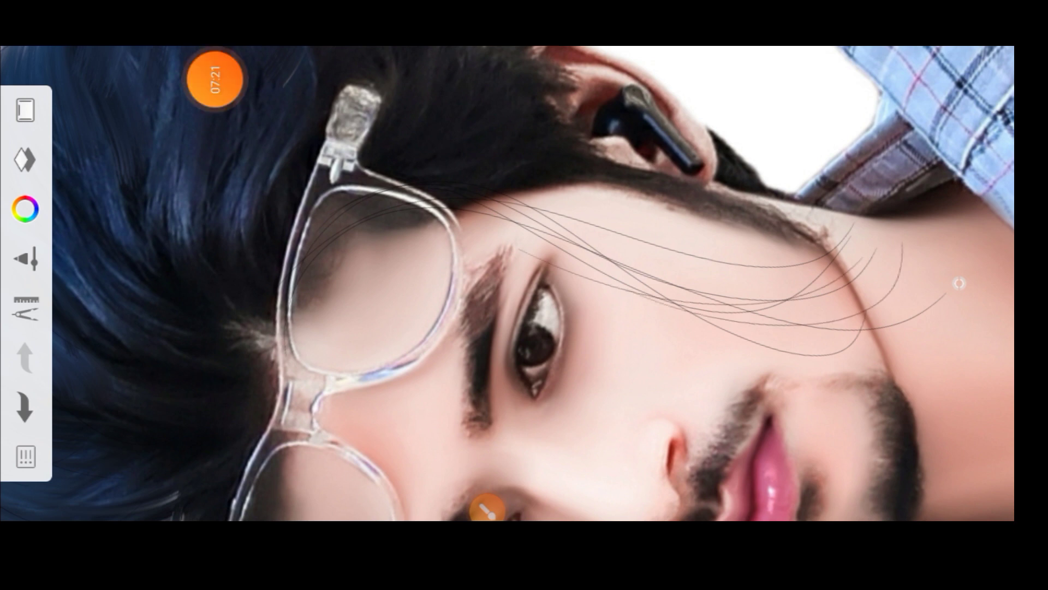
click(215, 79)
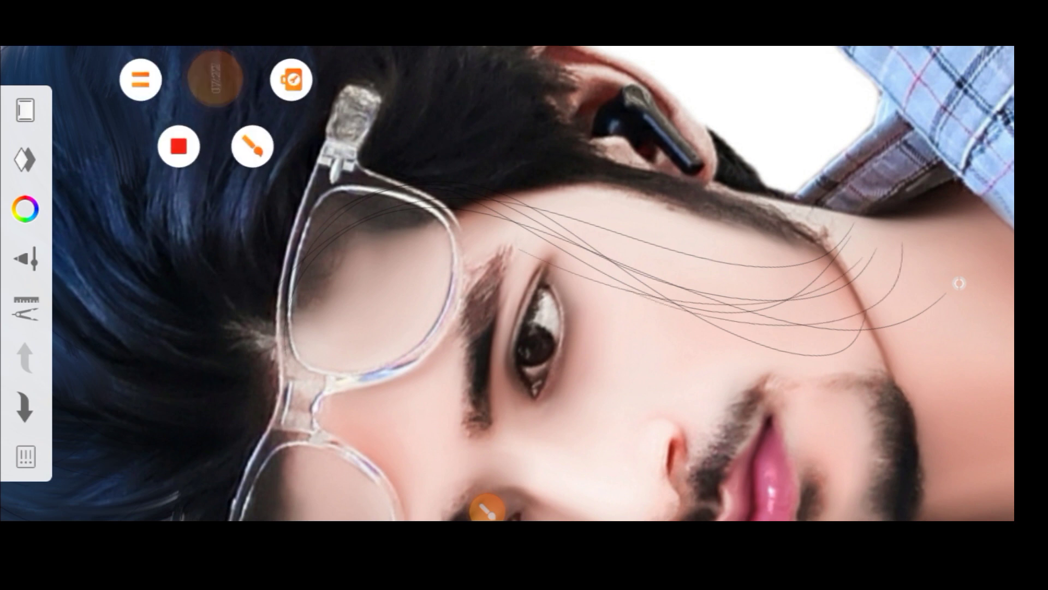